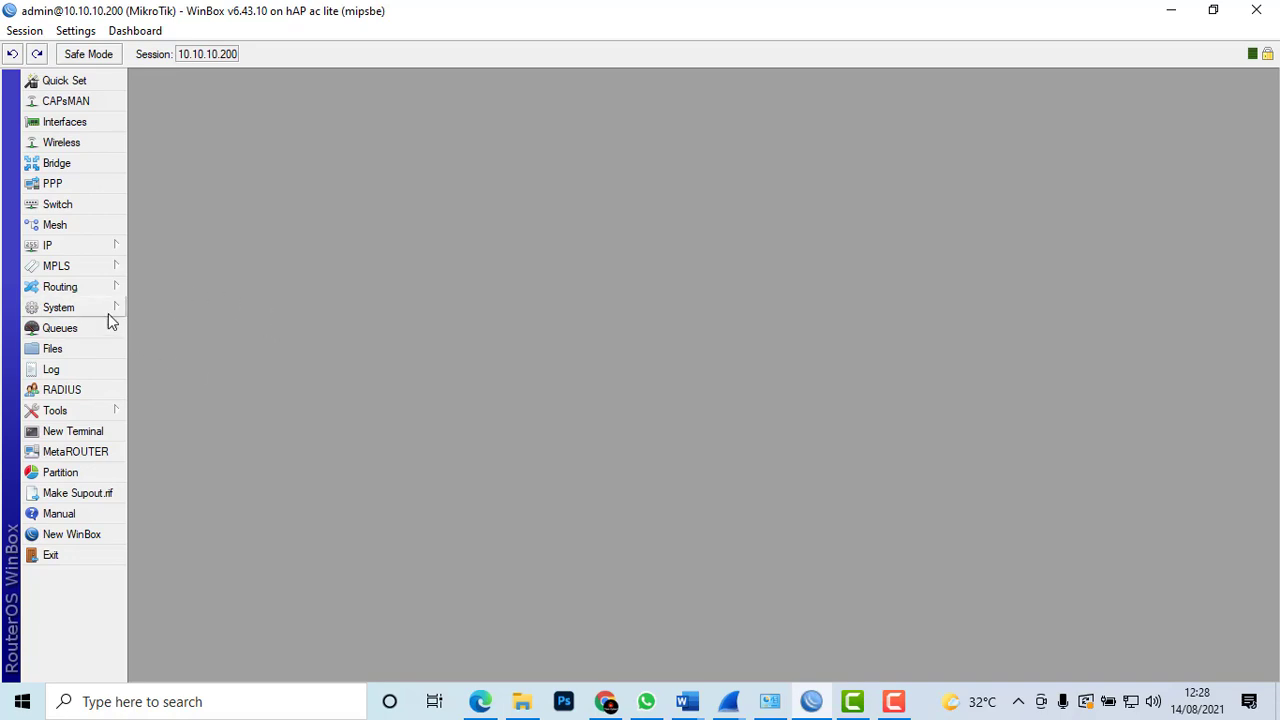
Step: Open the Graphing tool and show its interface rules
left_click(106, 414)
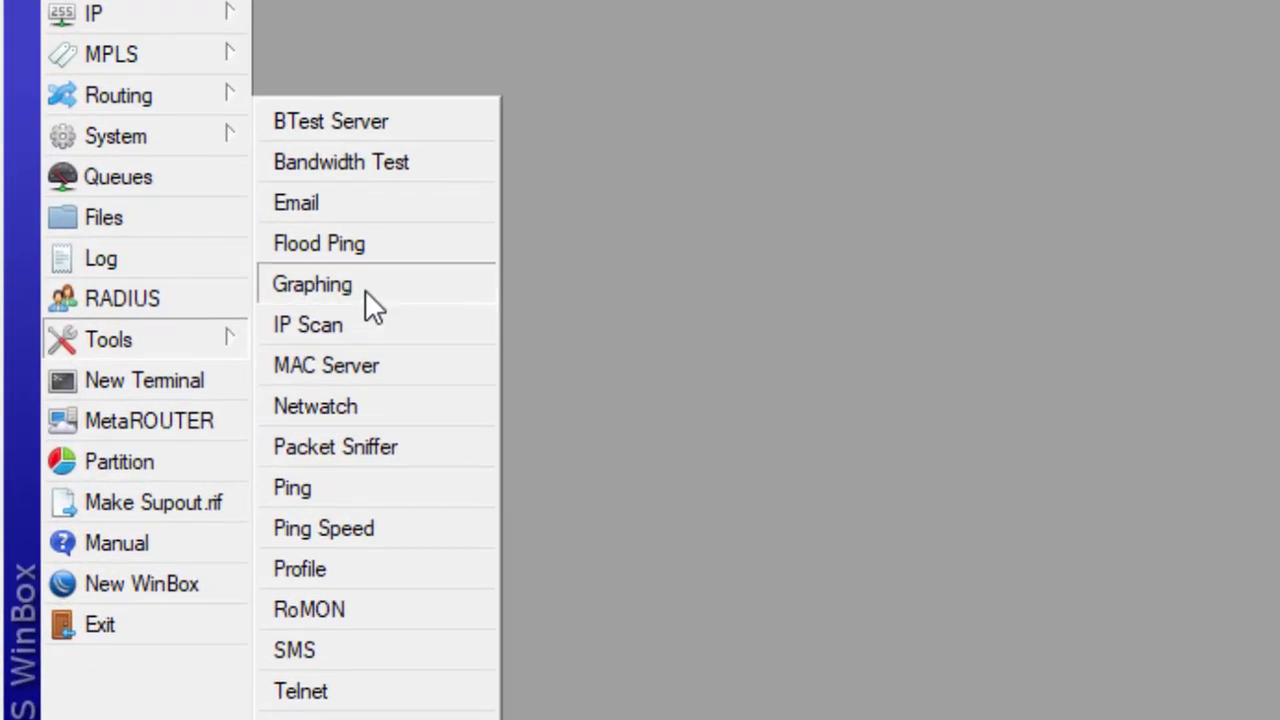
left_click(366, 291)
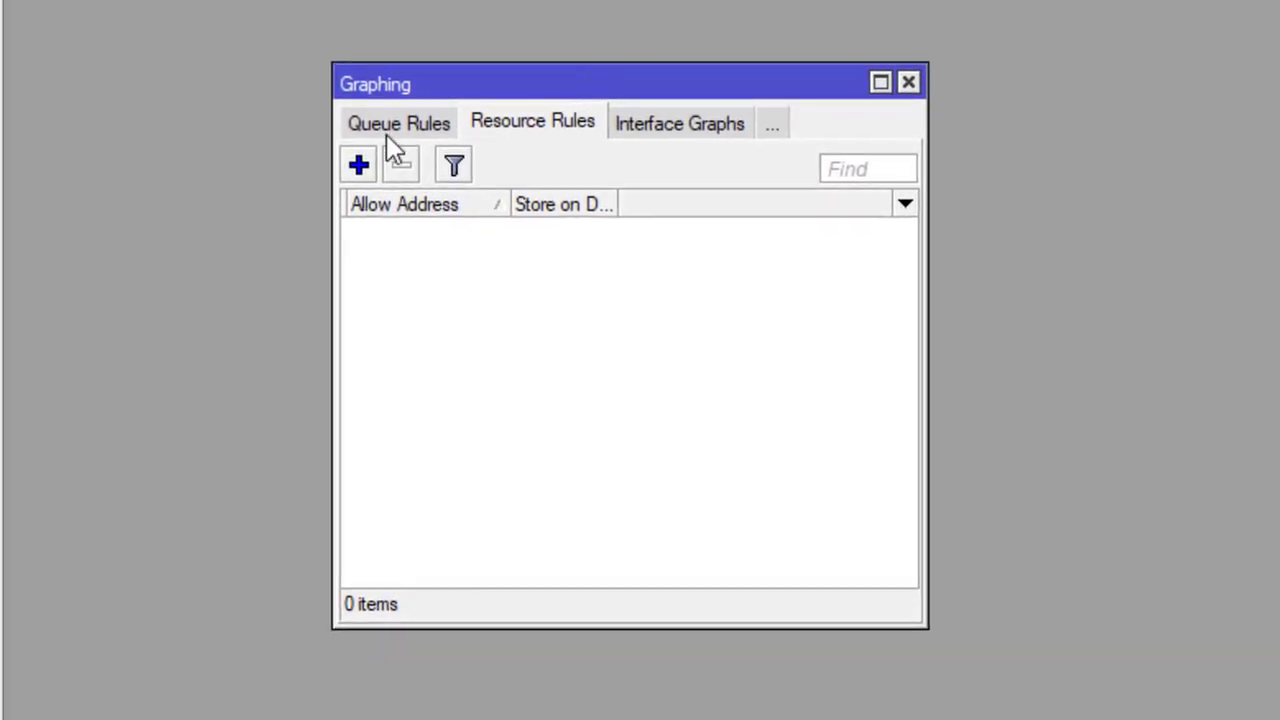
left_click(384, 126)
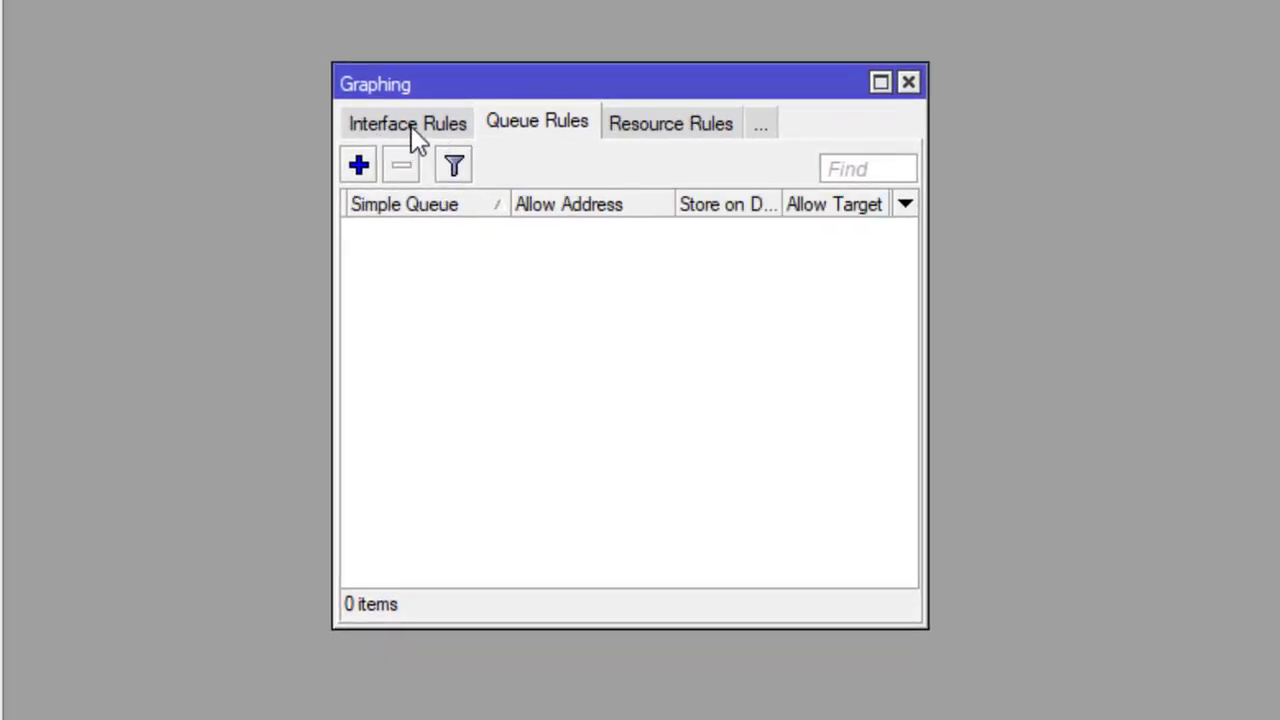
left_click(411, 126)
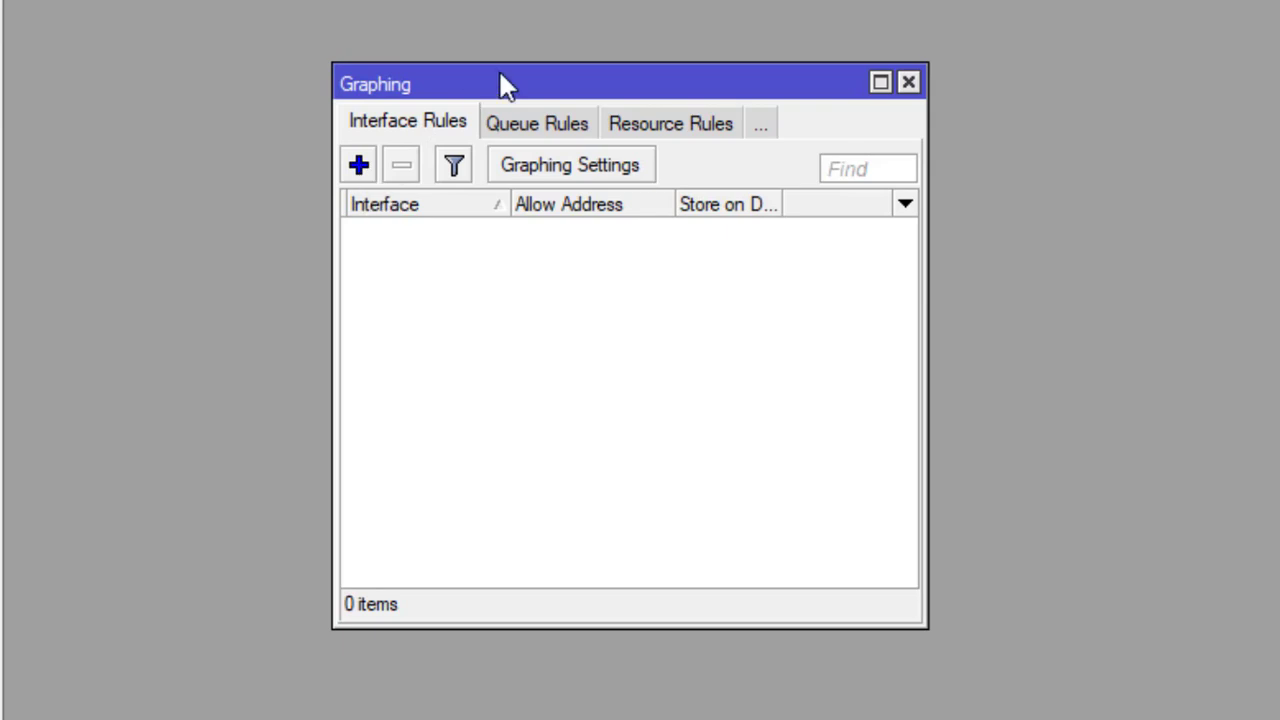
Step: Open the router's interface list and arrange it behind the Graphing window so the interface names stay readable
left_click_drag(500, 80, 1156, 72)
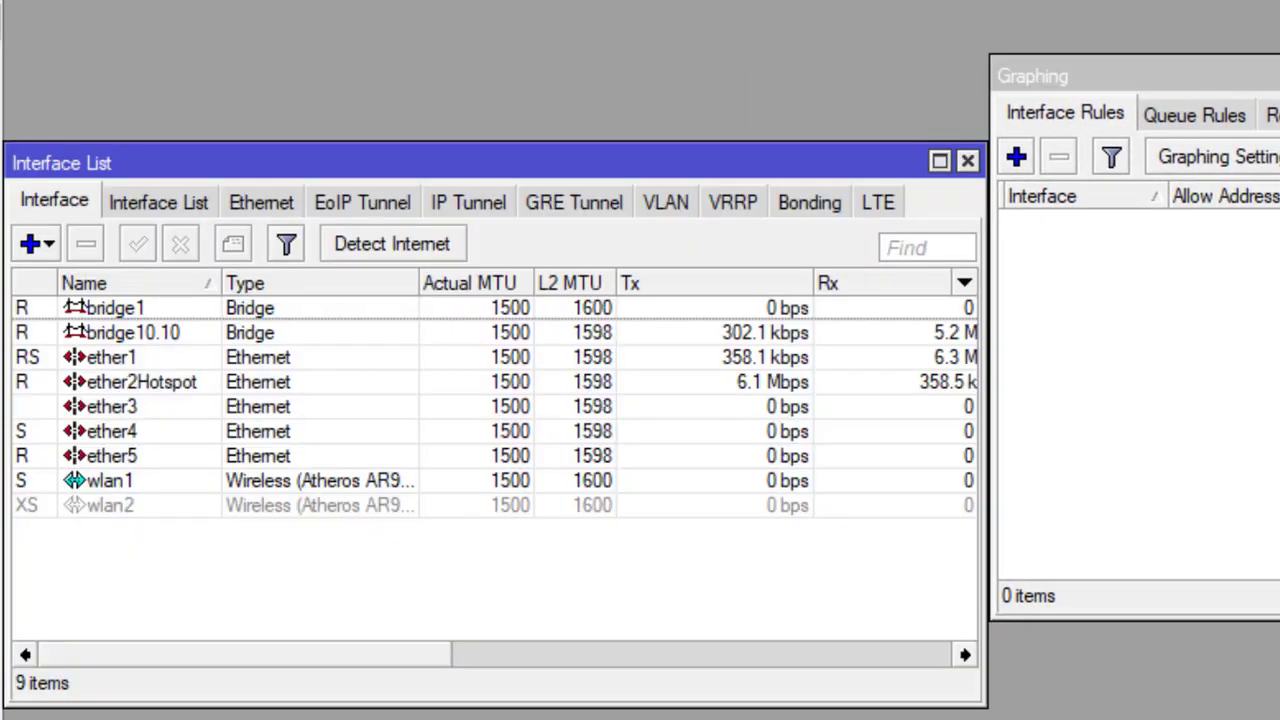
left_click_drag(428, 167, 518, 93)
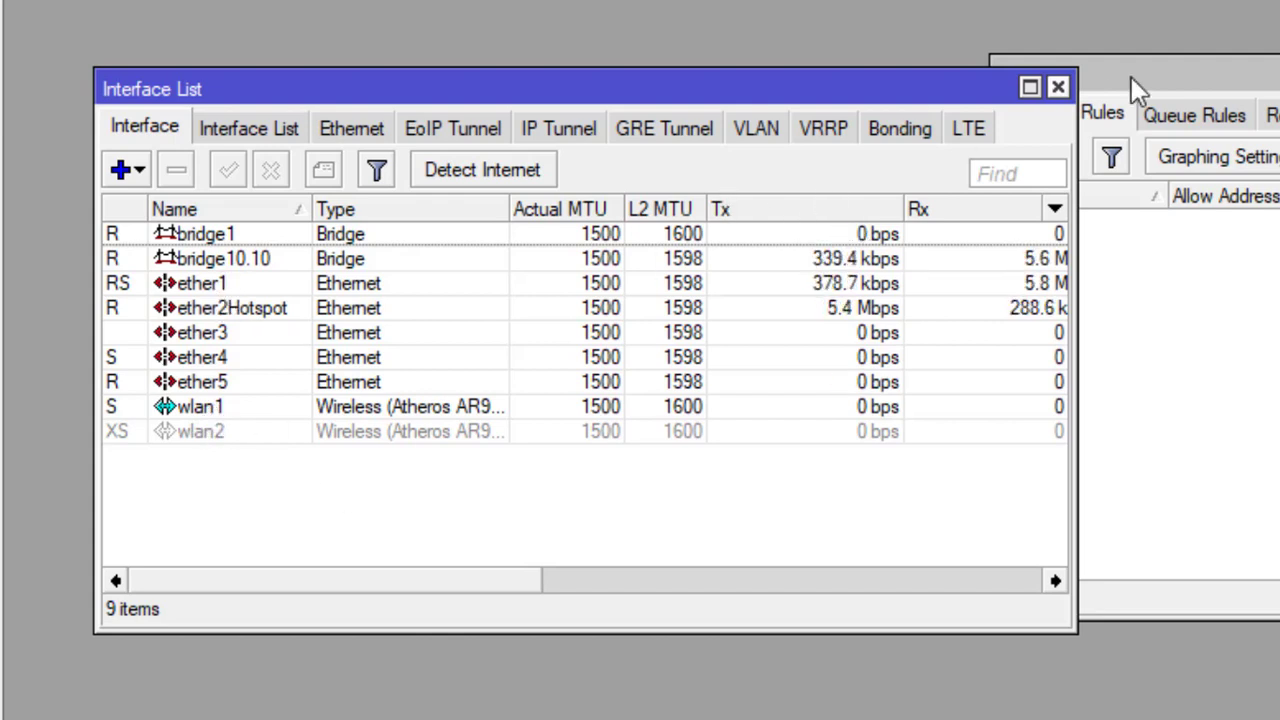
left_click(1230, 77)
left_click_drag(1230, 77, 530, 12)
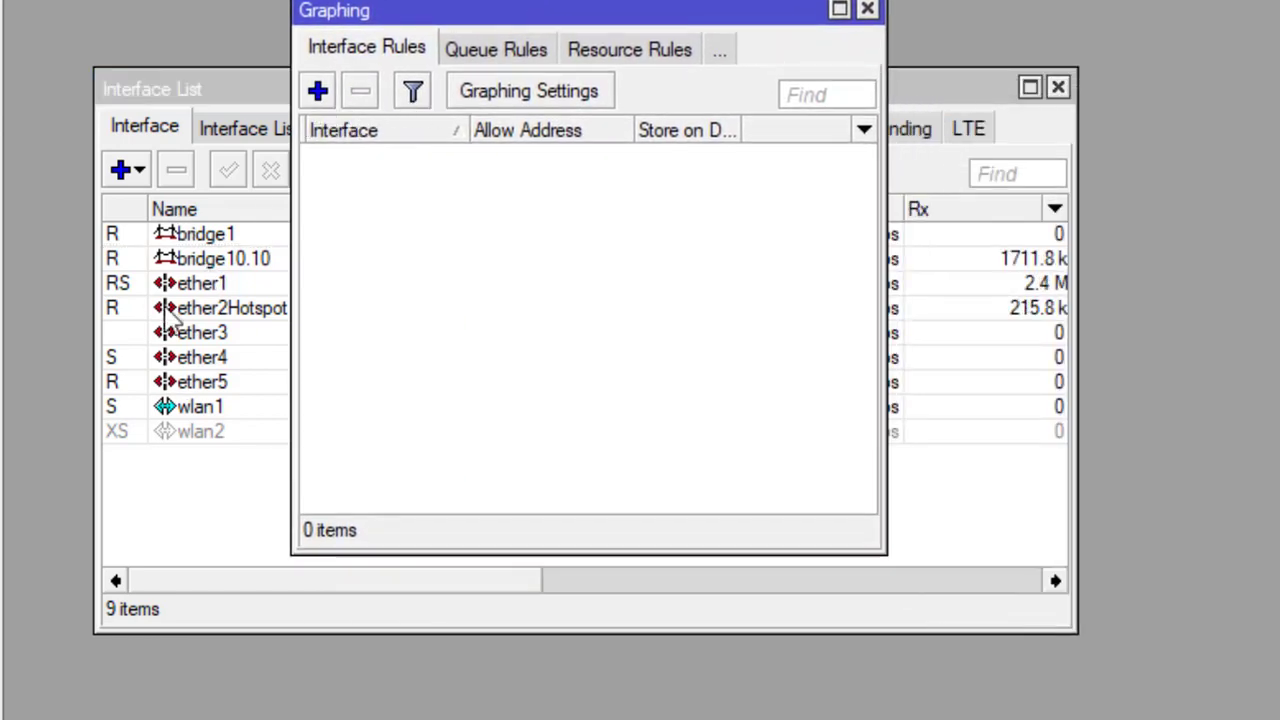
Step: Add an interface graphing rule for ether1 with allow address 0.0.0.0/0 and storage on disk
left_click(316, 93)
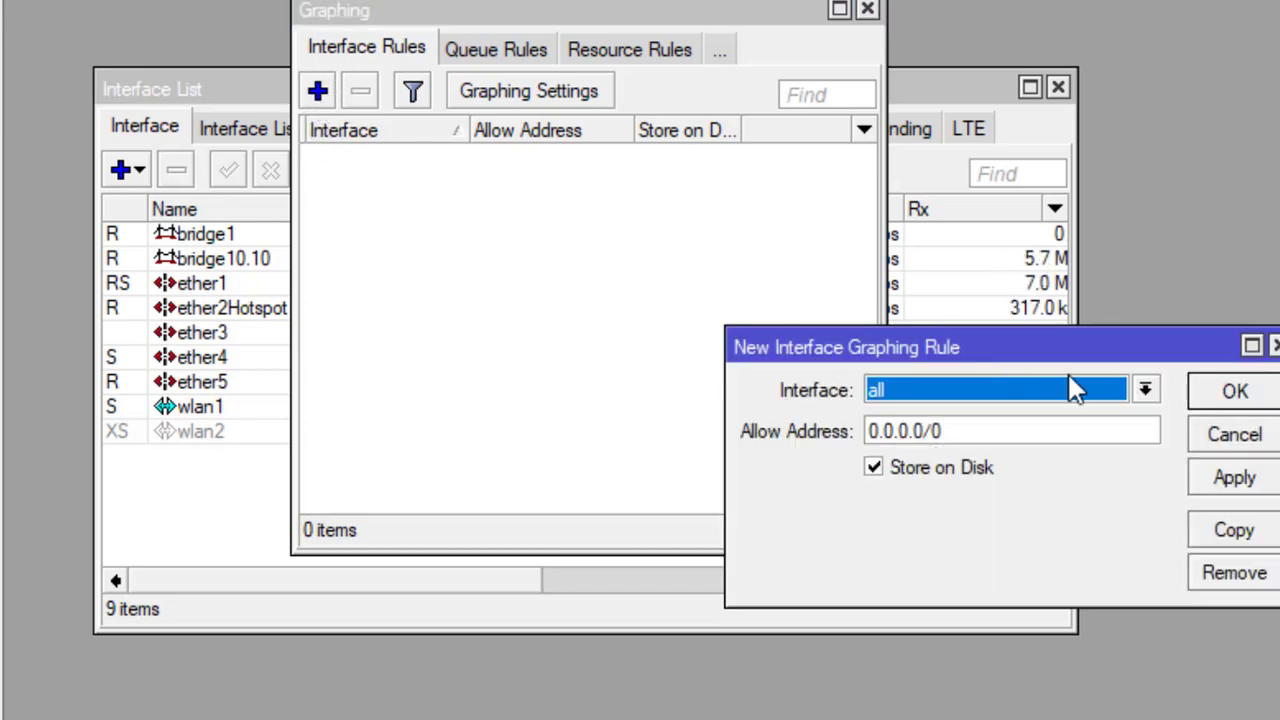
left_click(1099, 392)
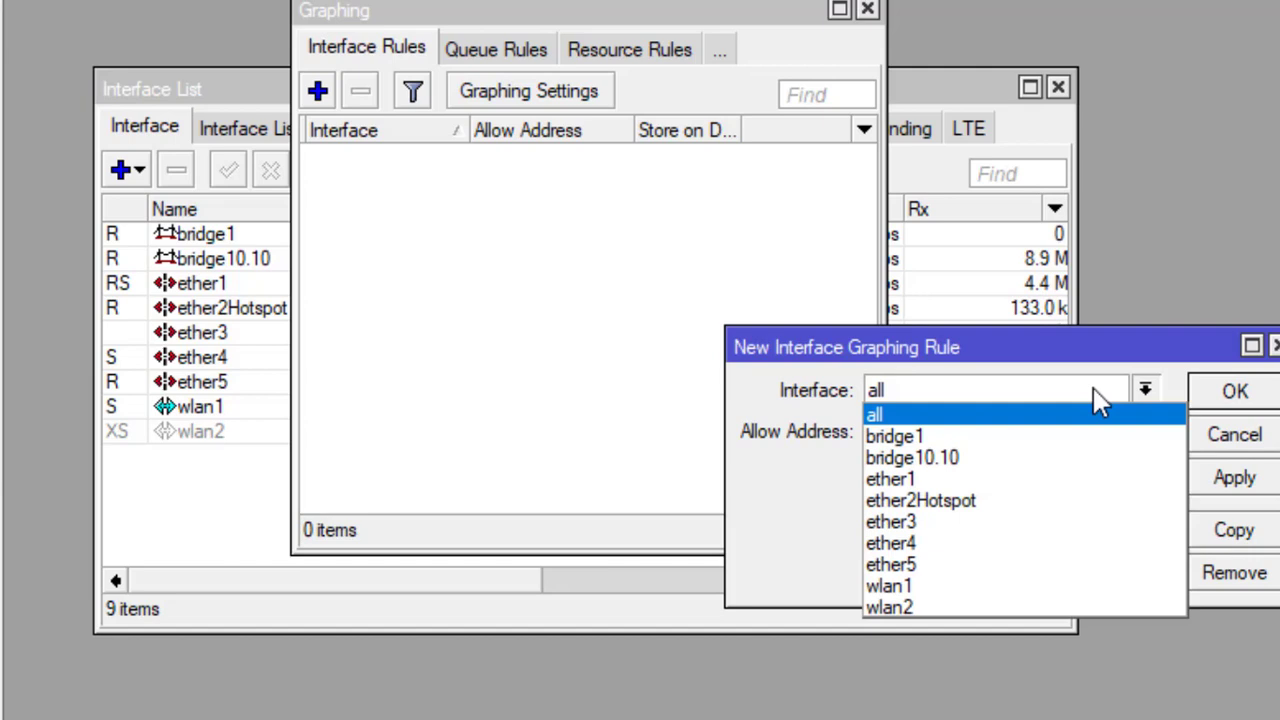
left_click(995, 414)
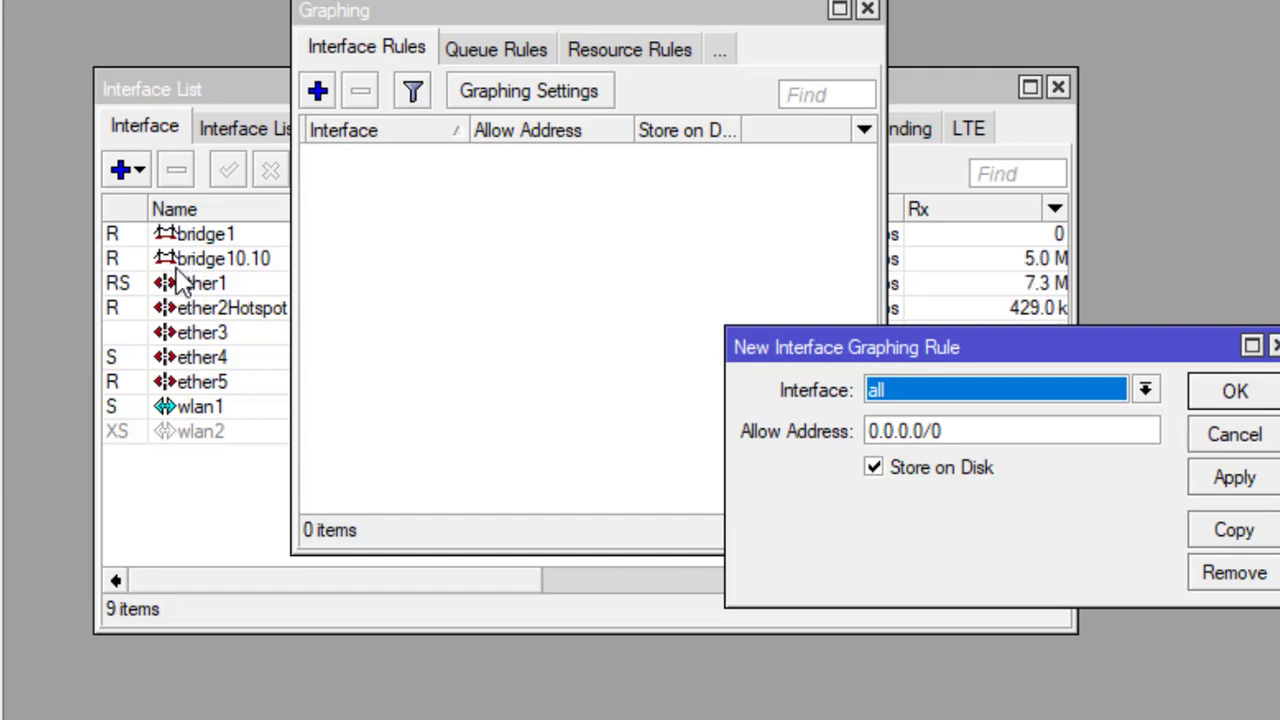
left_click(955, 392)
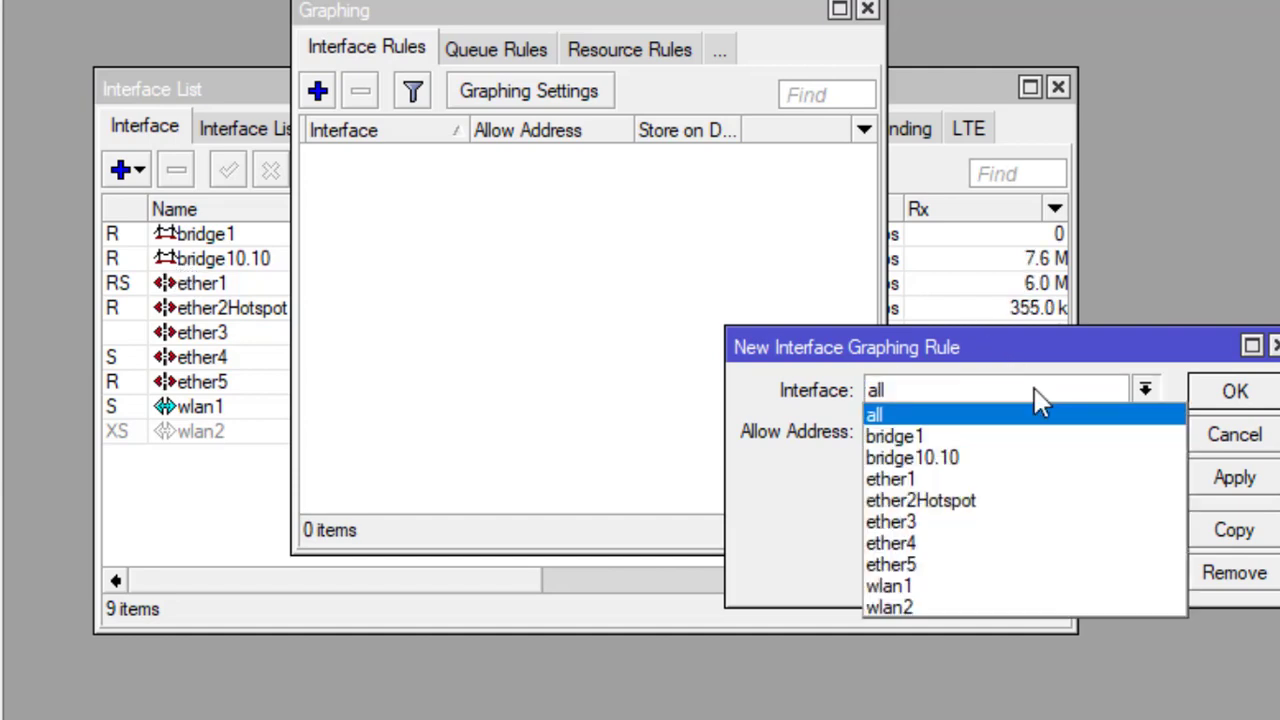
left_click(950, 482)
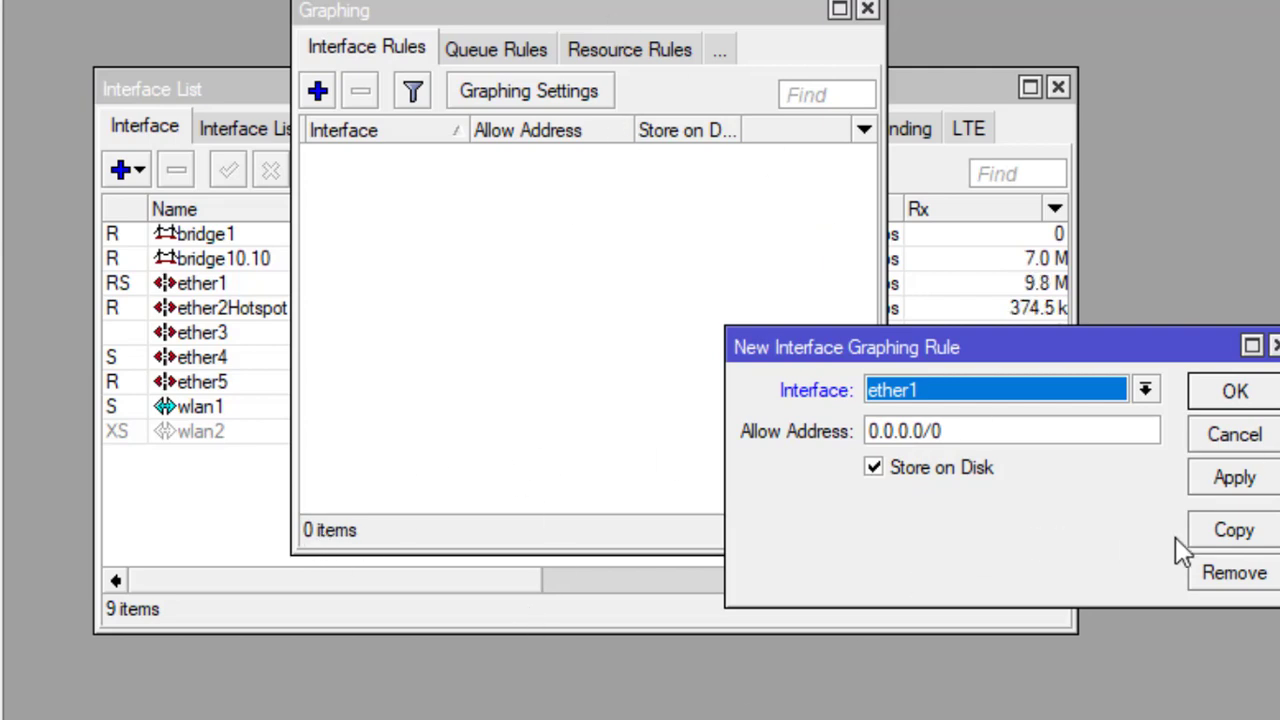
left_click(1236, 400)
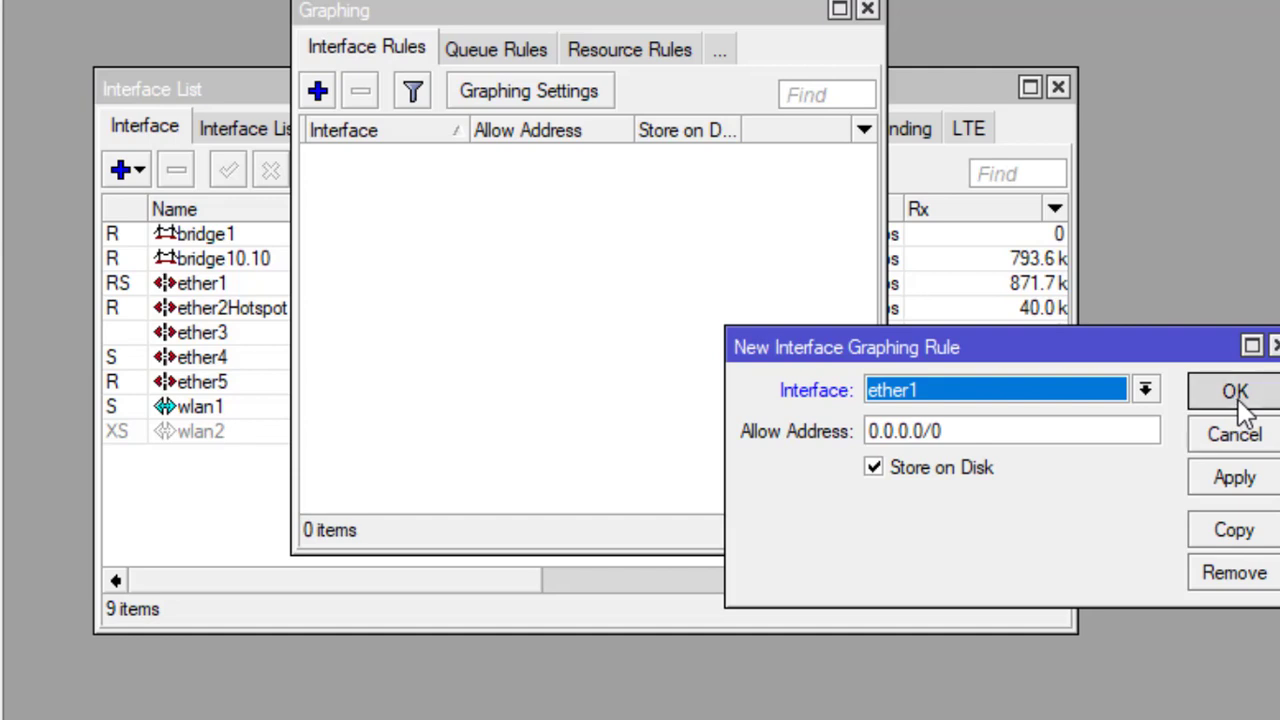
Step: Add an interface graphing rule for ether2Hotspot with allow address 0.0.0.0/0 and storage on disk
left_click(318, 92)
left_click(1006, 392)
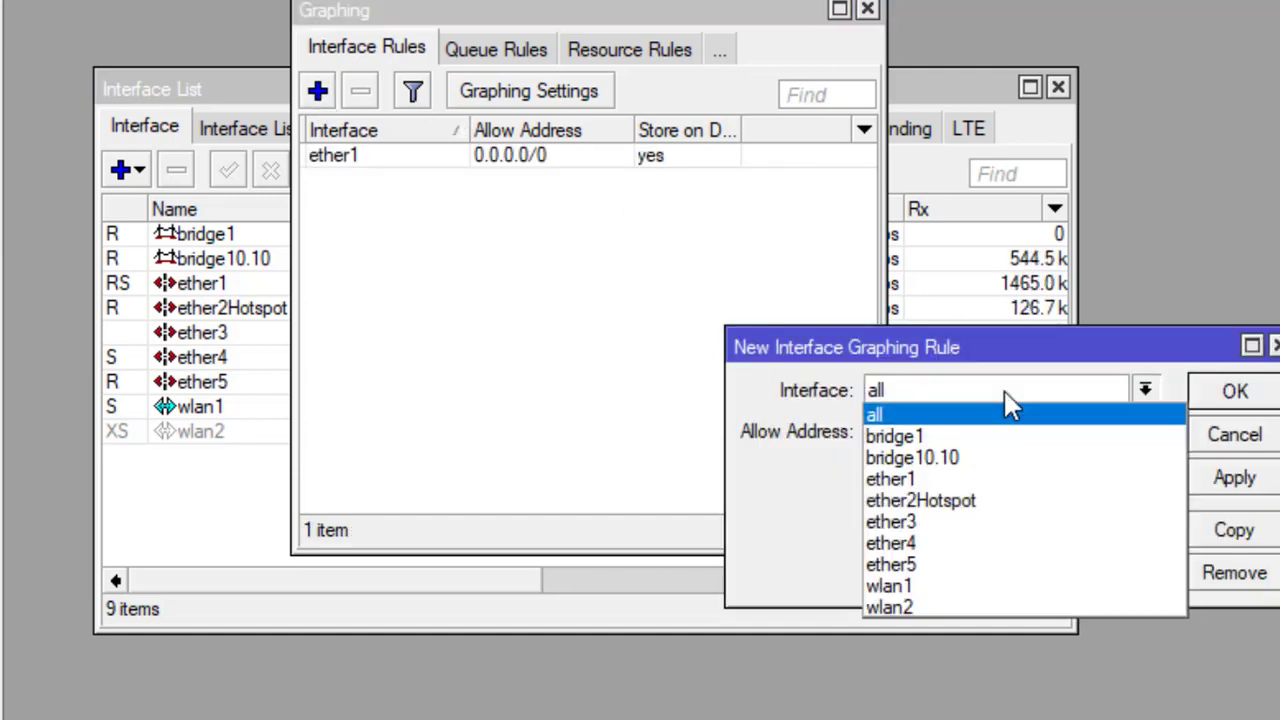
left_click(903, 500)
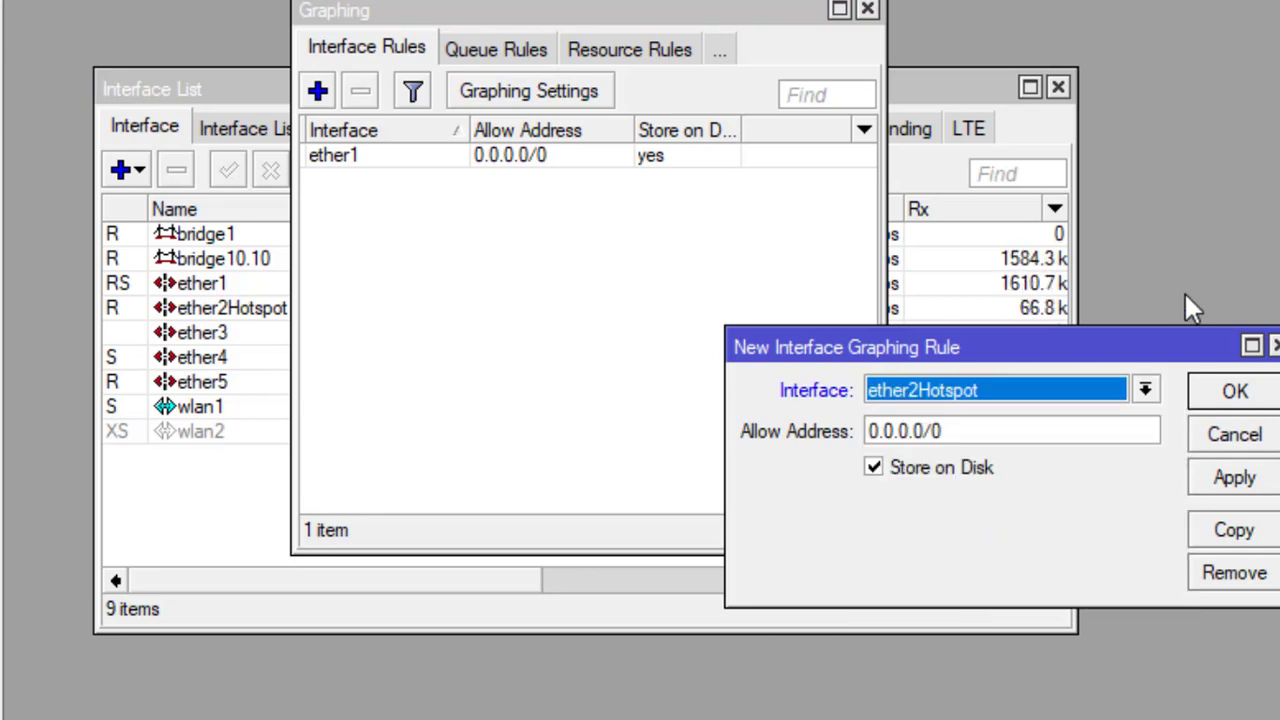
left_click(1236, 400)
Step: Add an interface graphing rule for wlan1 with allow address 0.0.0.0/0 and storage on disk
left_click(318, 91)
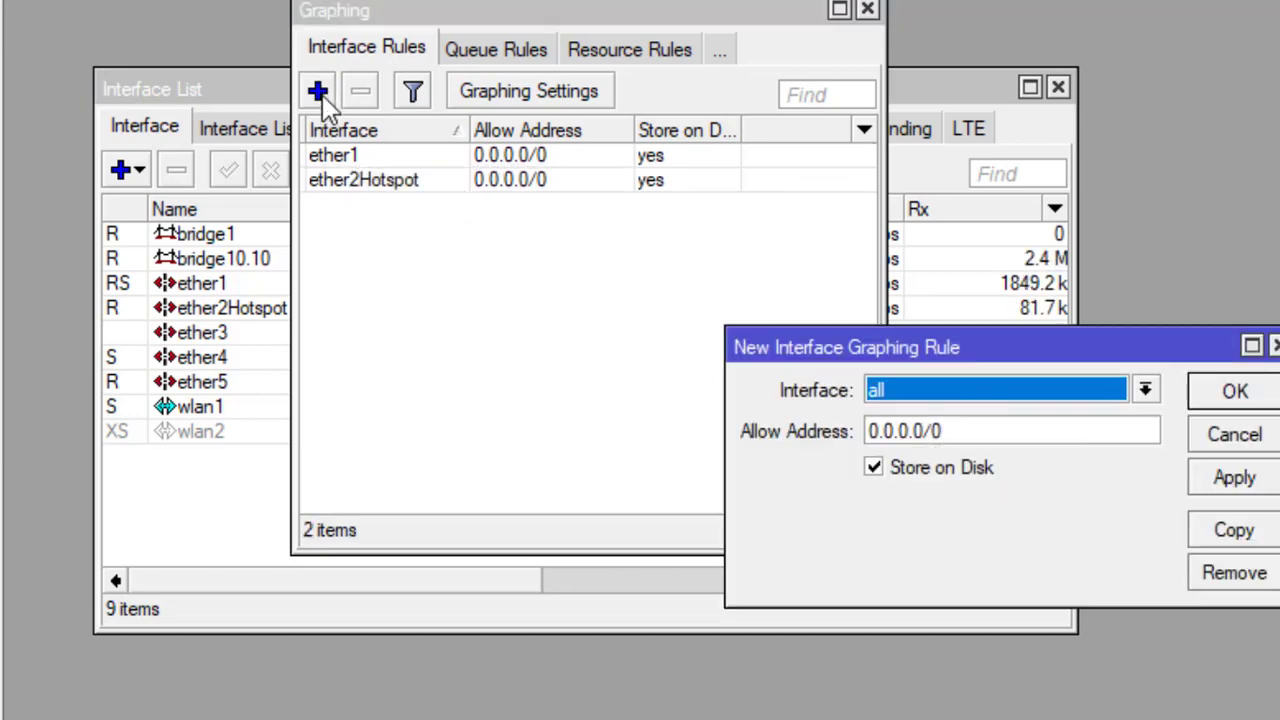
left_click(940, 405)
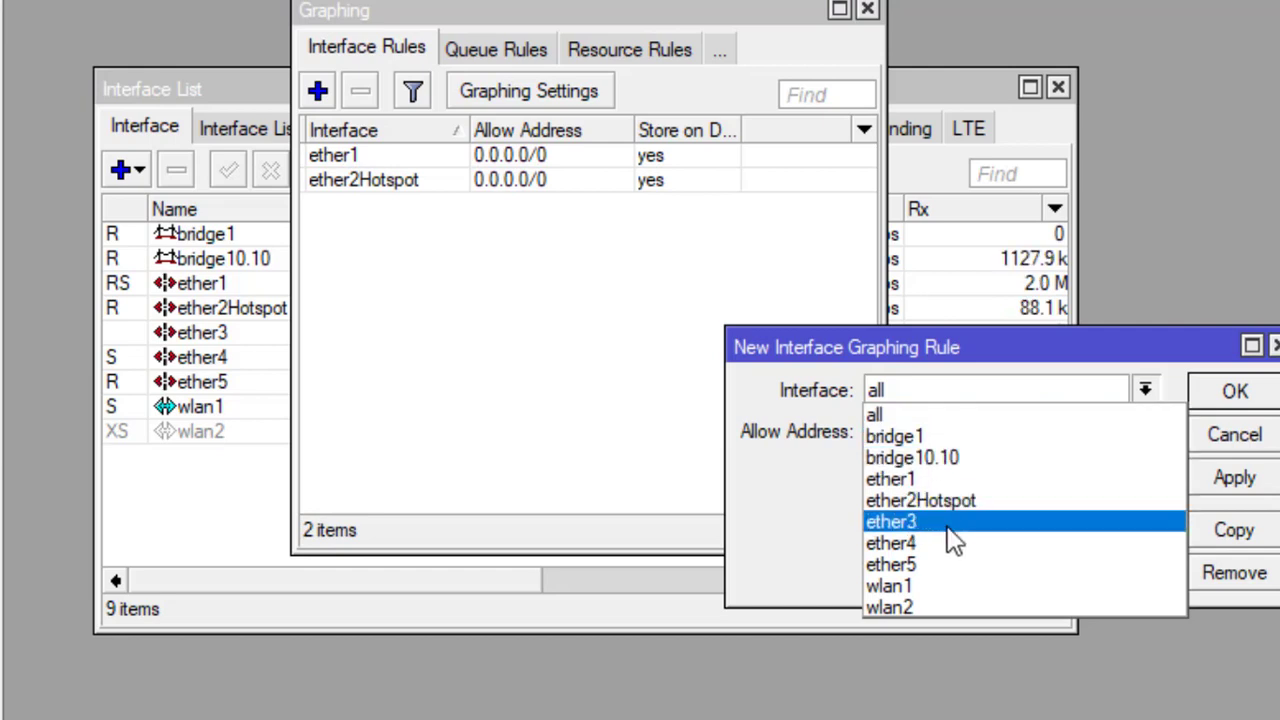
left_click(946, 594)
left_click(1235, 392)
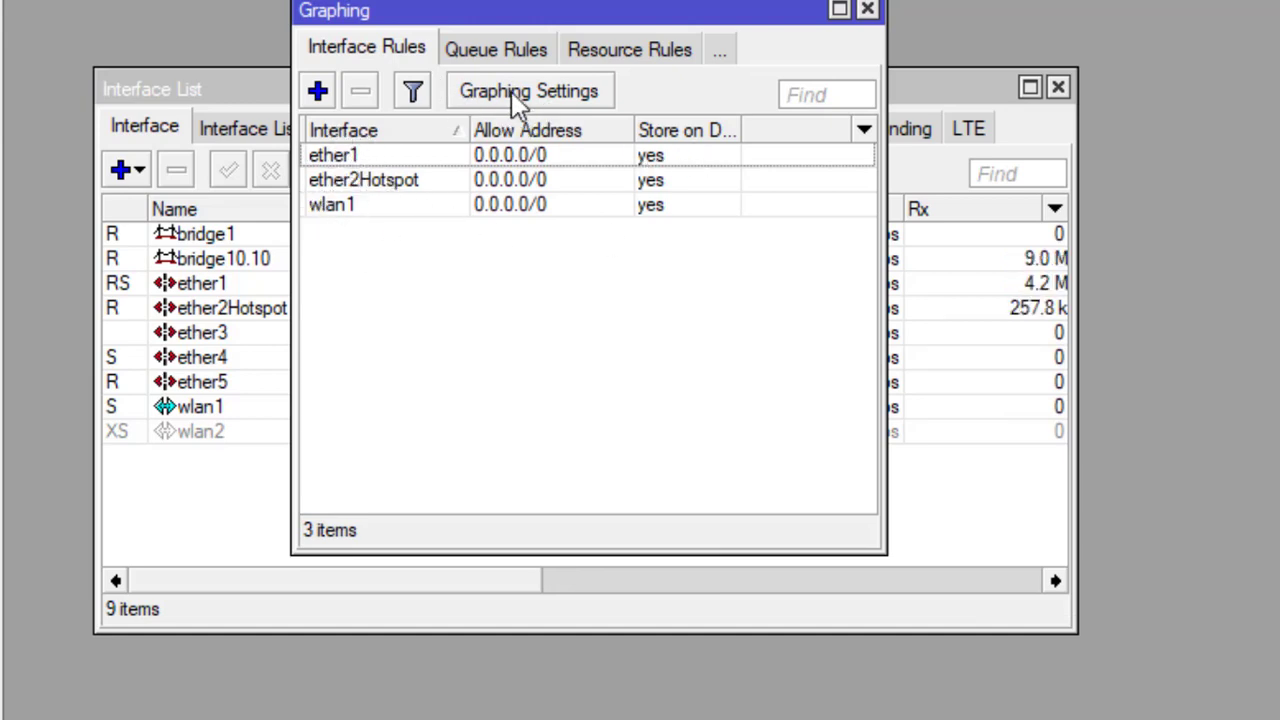
Step: Set the graphing data storage interval to 5 min in the graphing settings
left_click(560, 100)
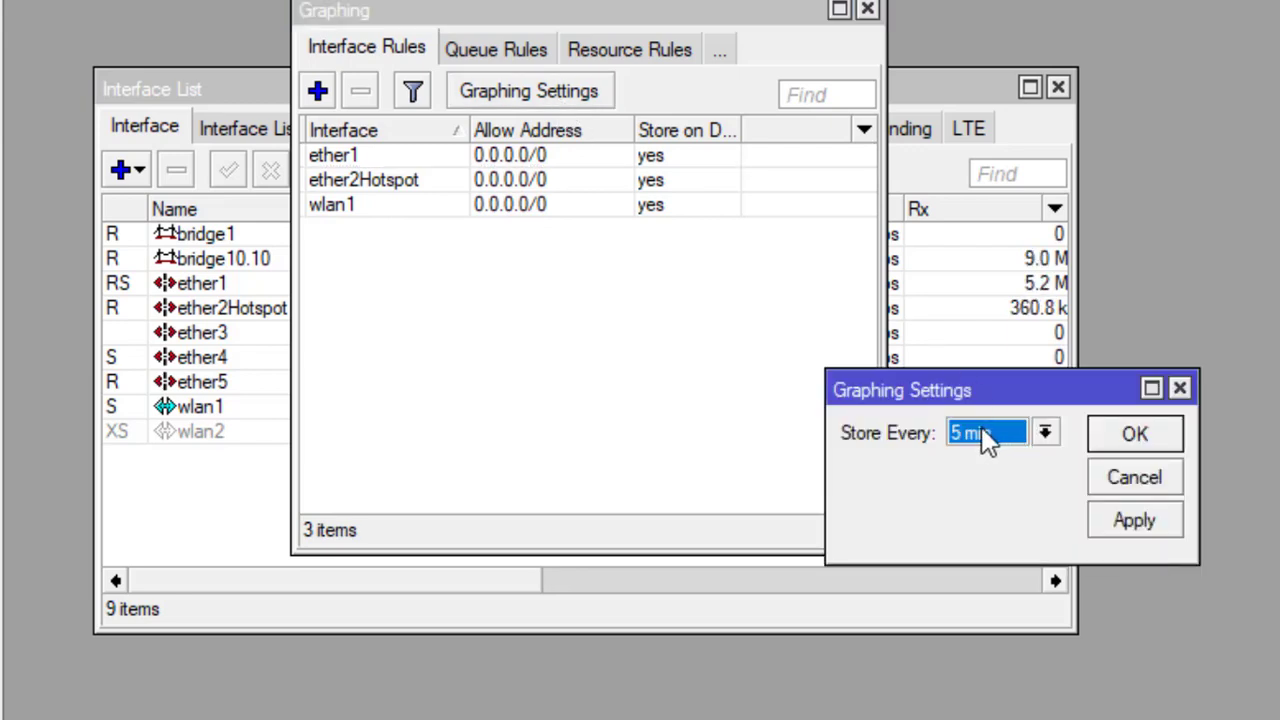
left_click(990, 437)
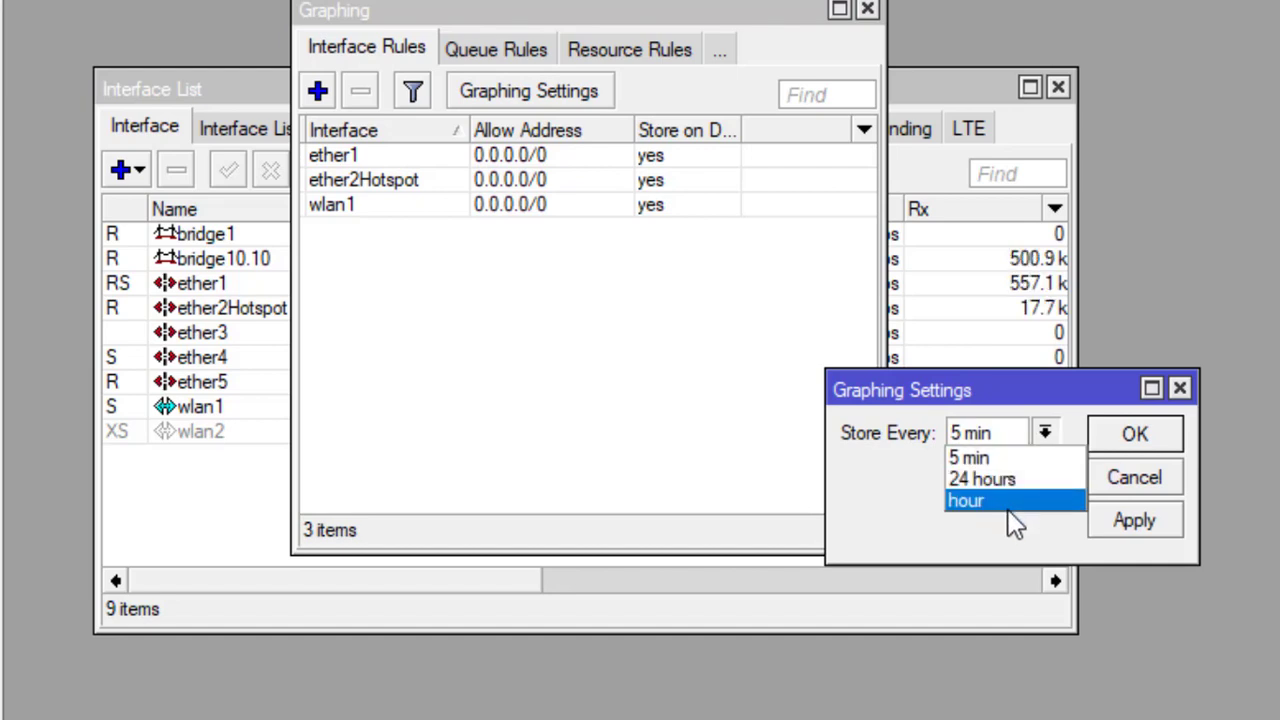
left_click(1002, 458)
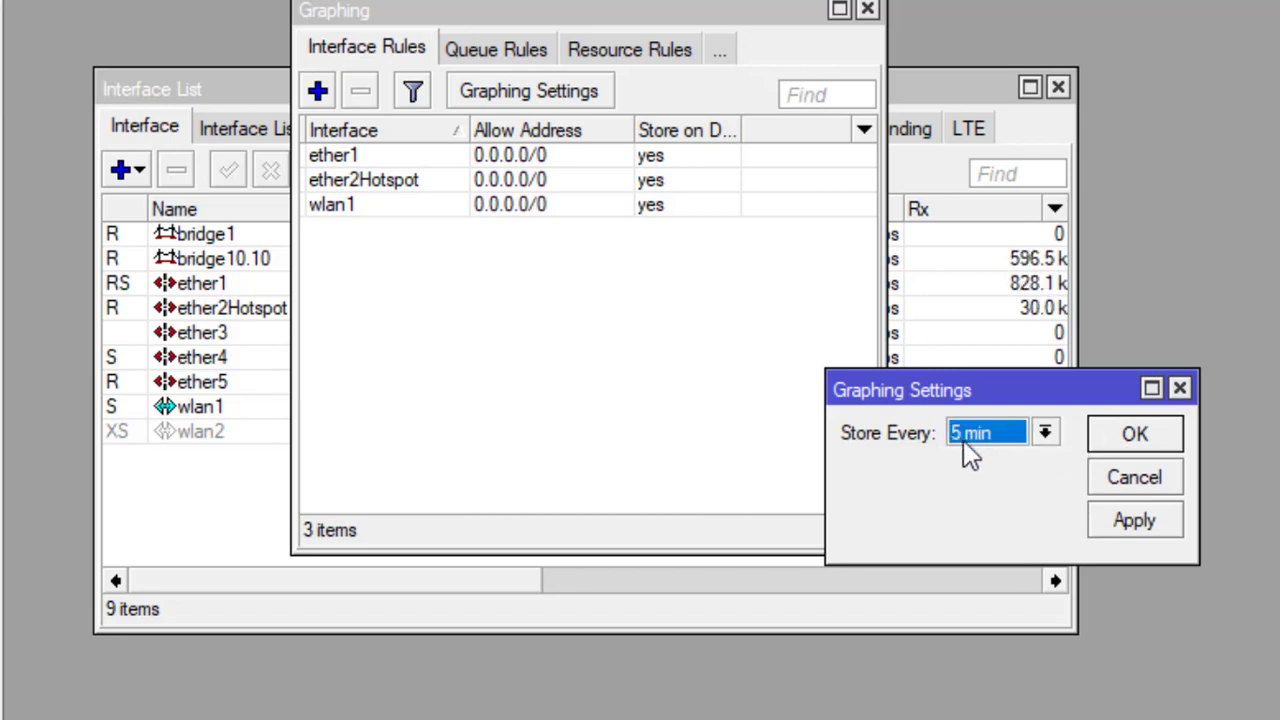
left_click(1134, 440)
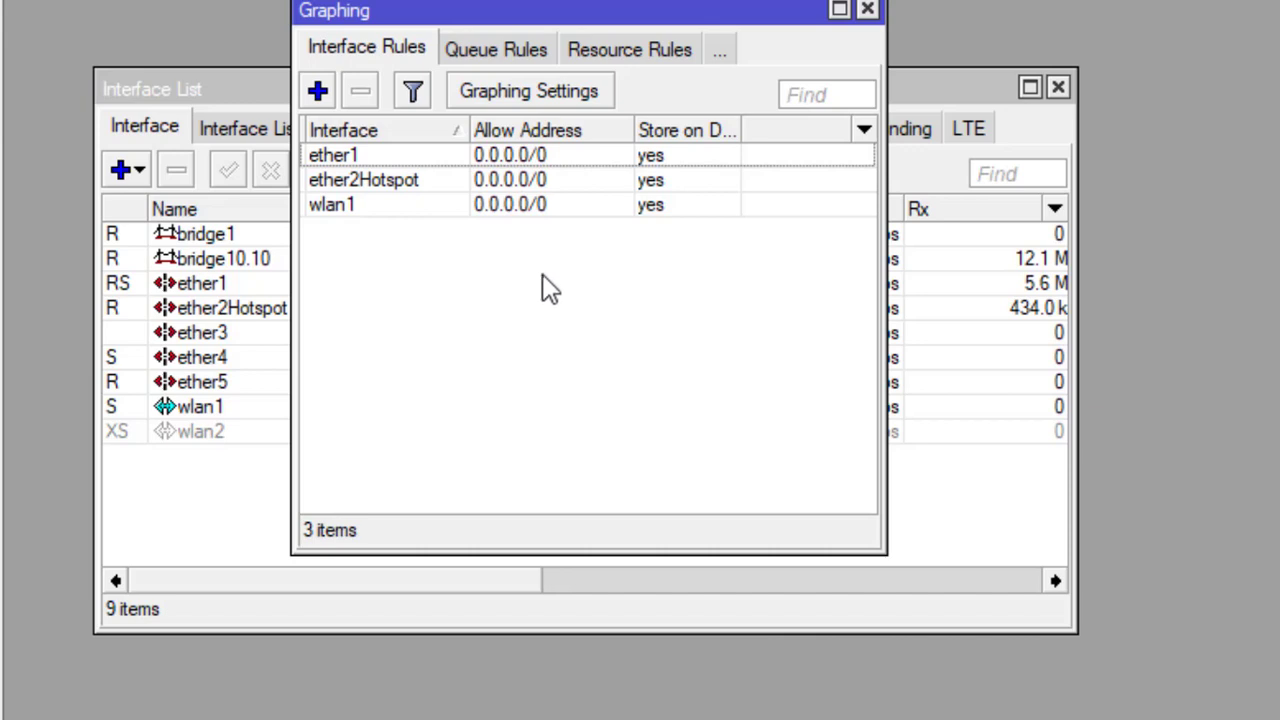
Step: View the queue rules, and add a resource graphing rule with allow address 0.0.0.0/0 and storage on disk
left_click(487, 55)
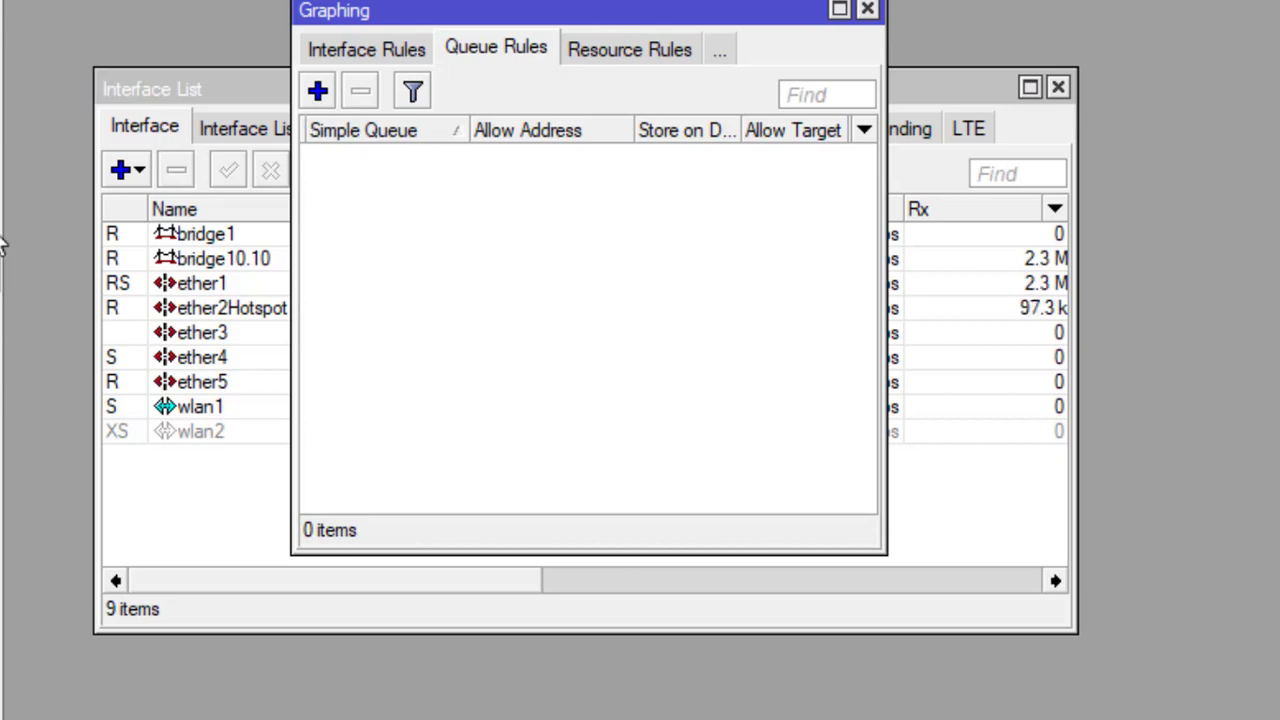
left_click(628, 55)
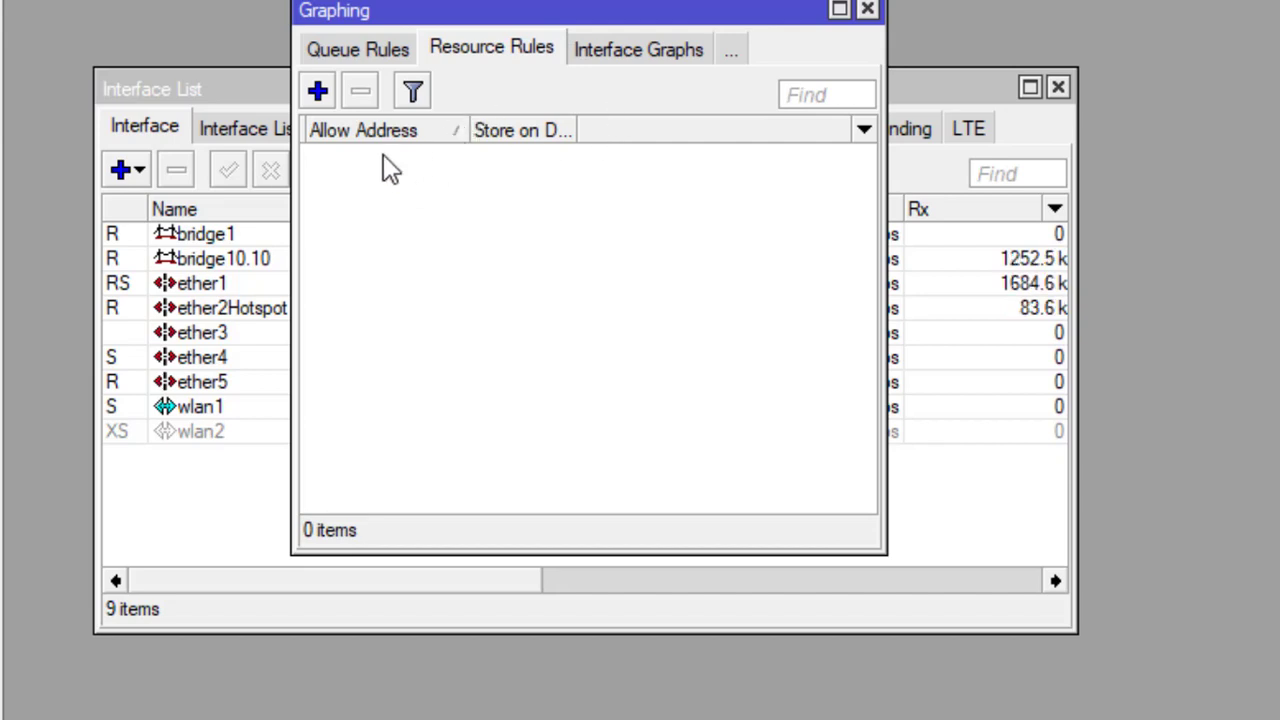
left_click(325, 96)
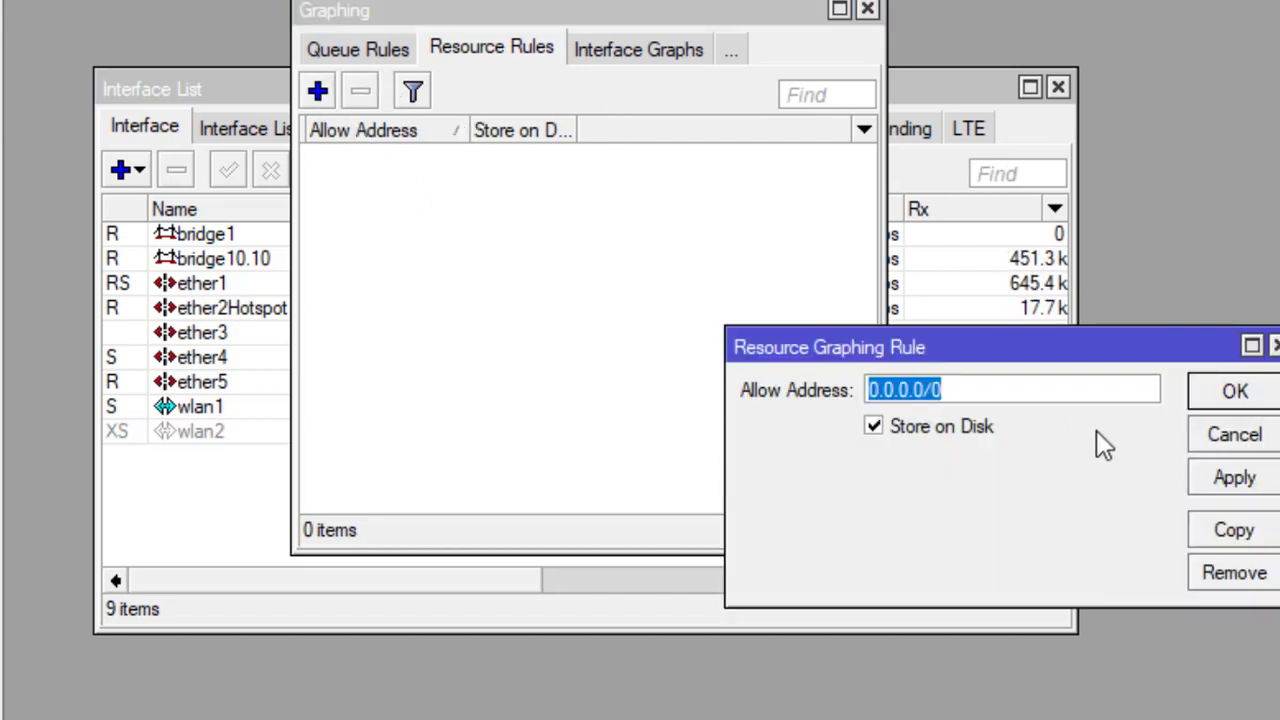
left_click(1236, 394)
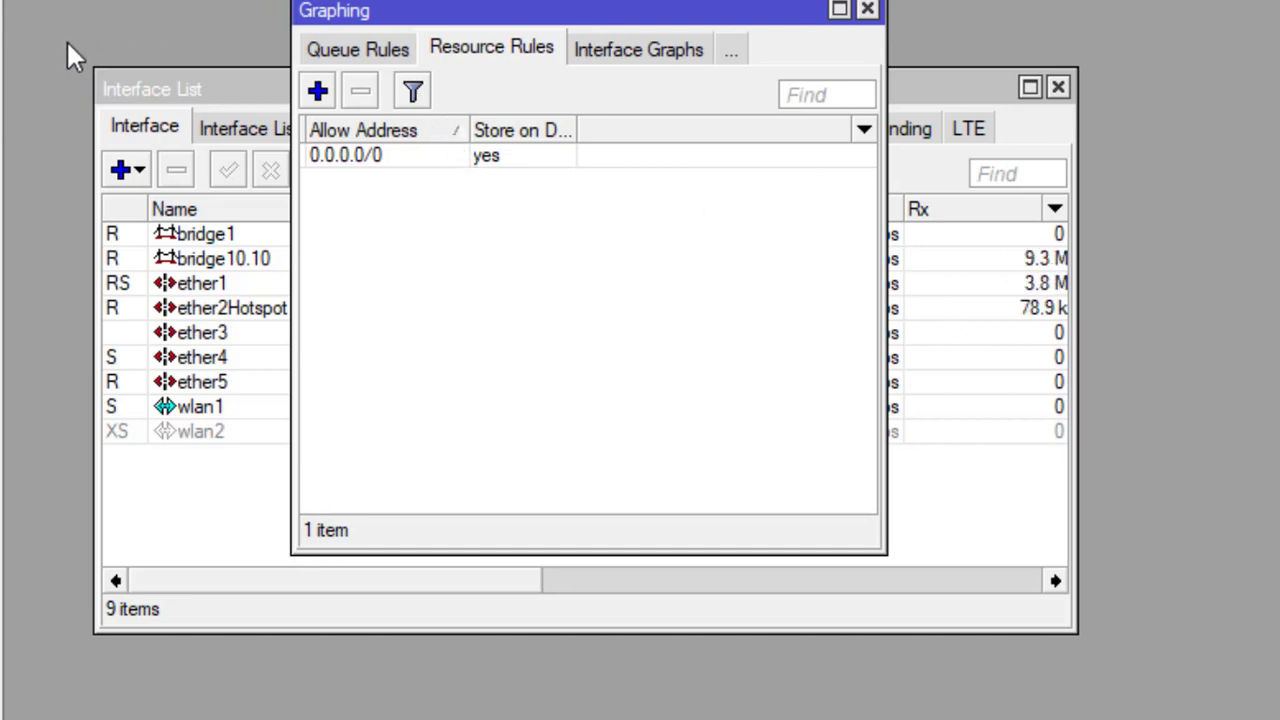
Step: Move the Graphing window clear of the interface list and reposition the WinBox window on the desktop
left_click_drag(549, 12, 1069, 118)
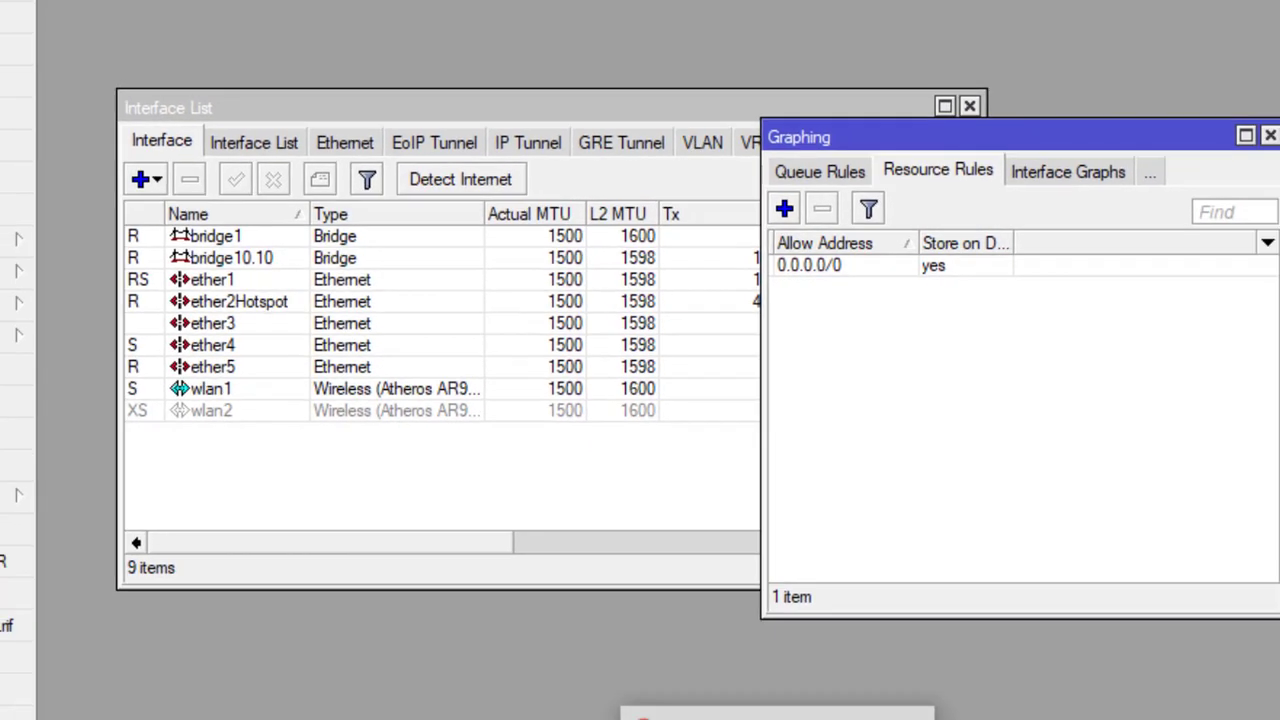
mouse_move(607, 704)
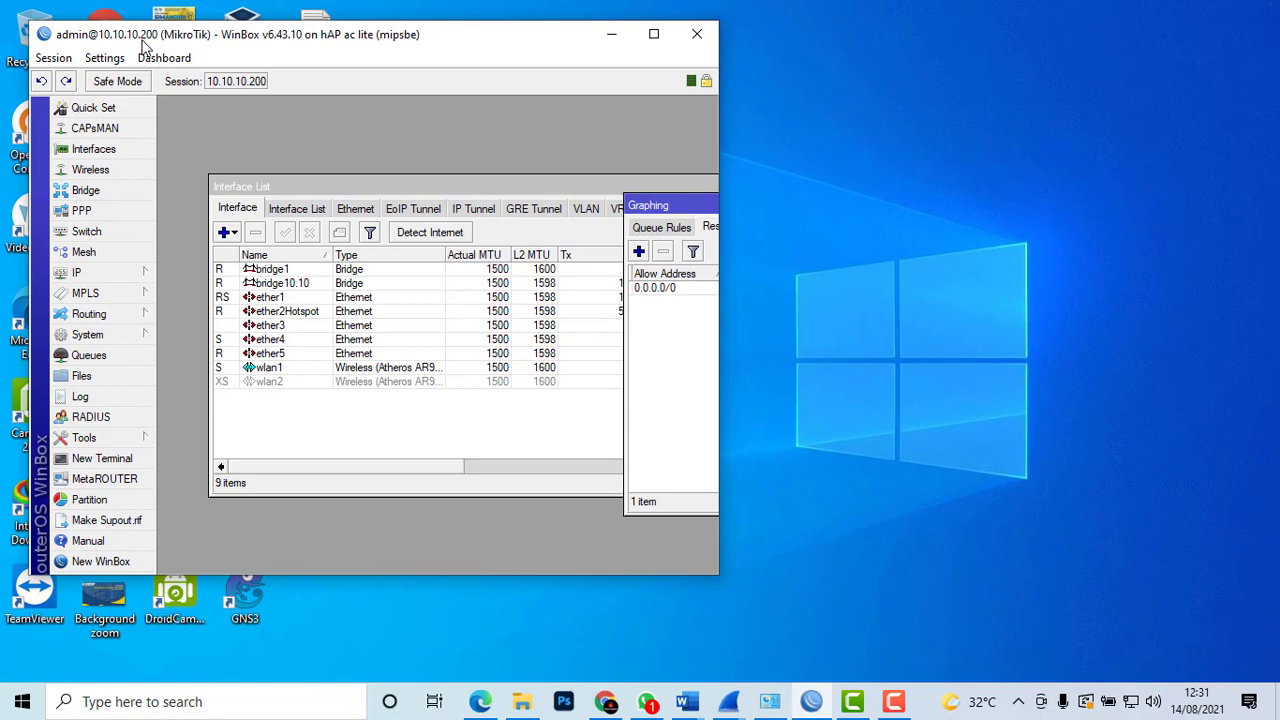
left_click_drag(141, 43, 127, 31)
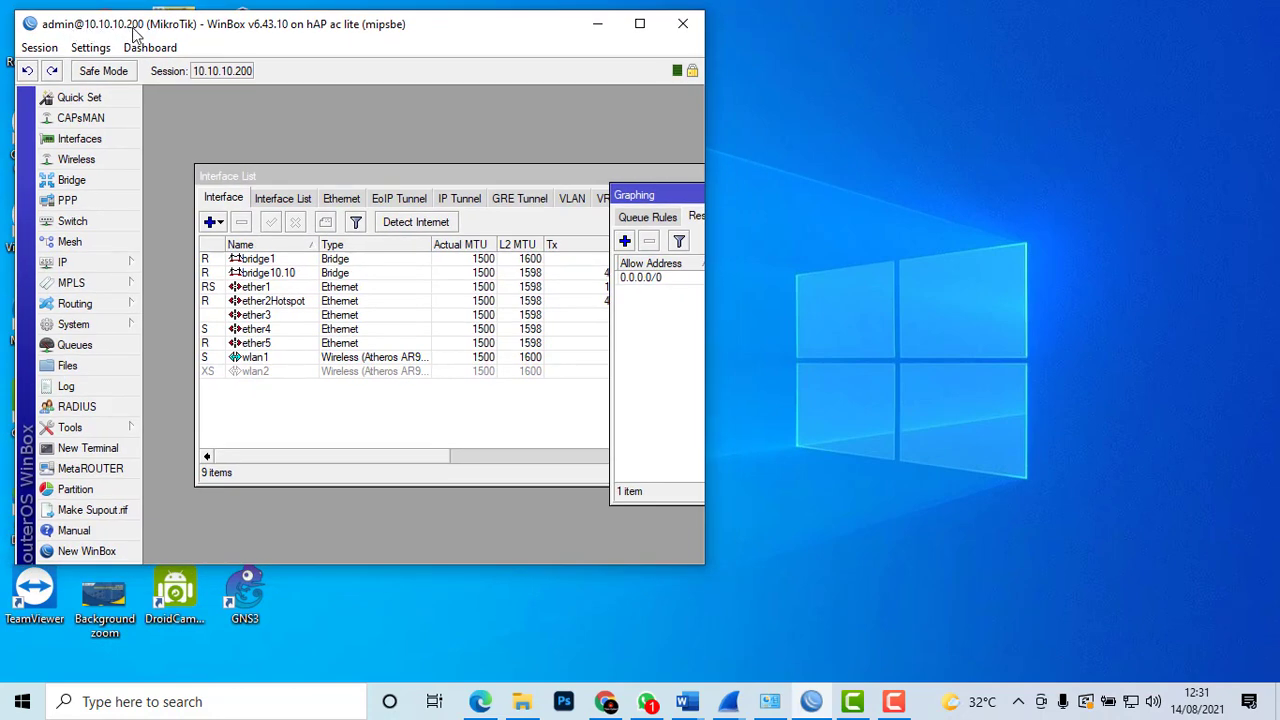
Step: Switch to Chrome and open the router's graphing page at 10.10.10.200/graphs
left_click(609, 703)
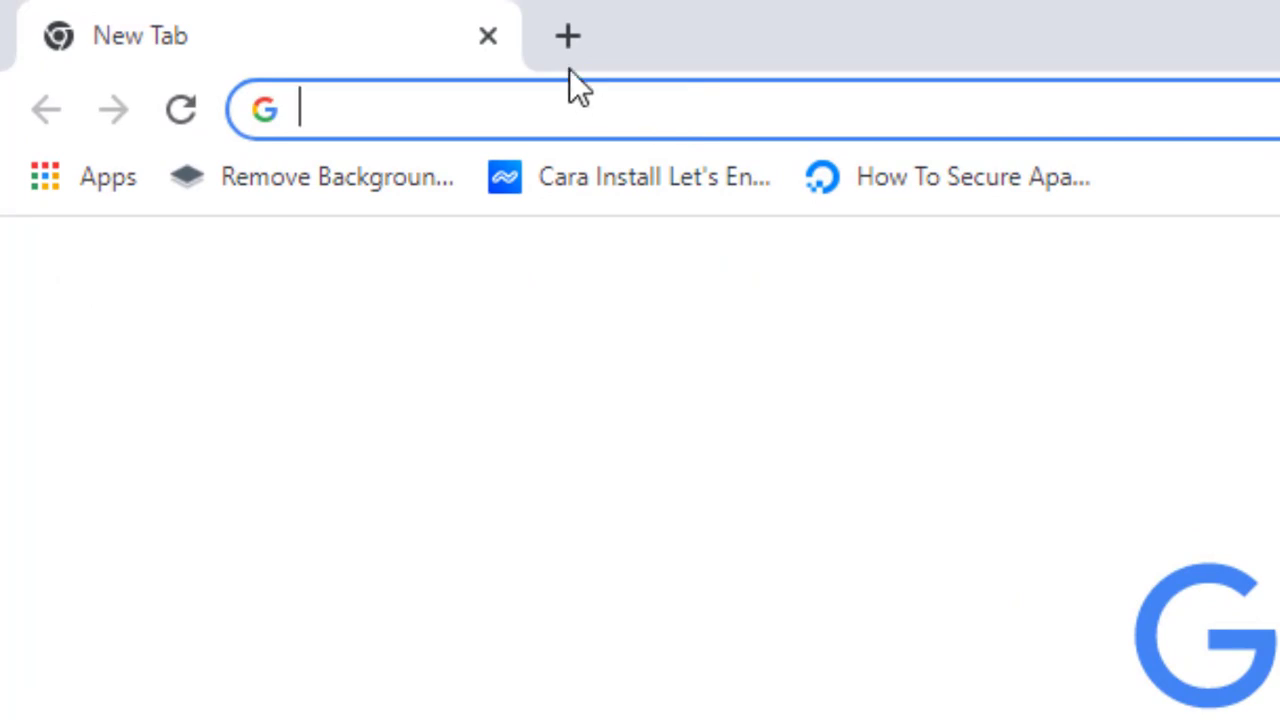
type("10.10")
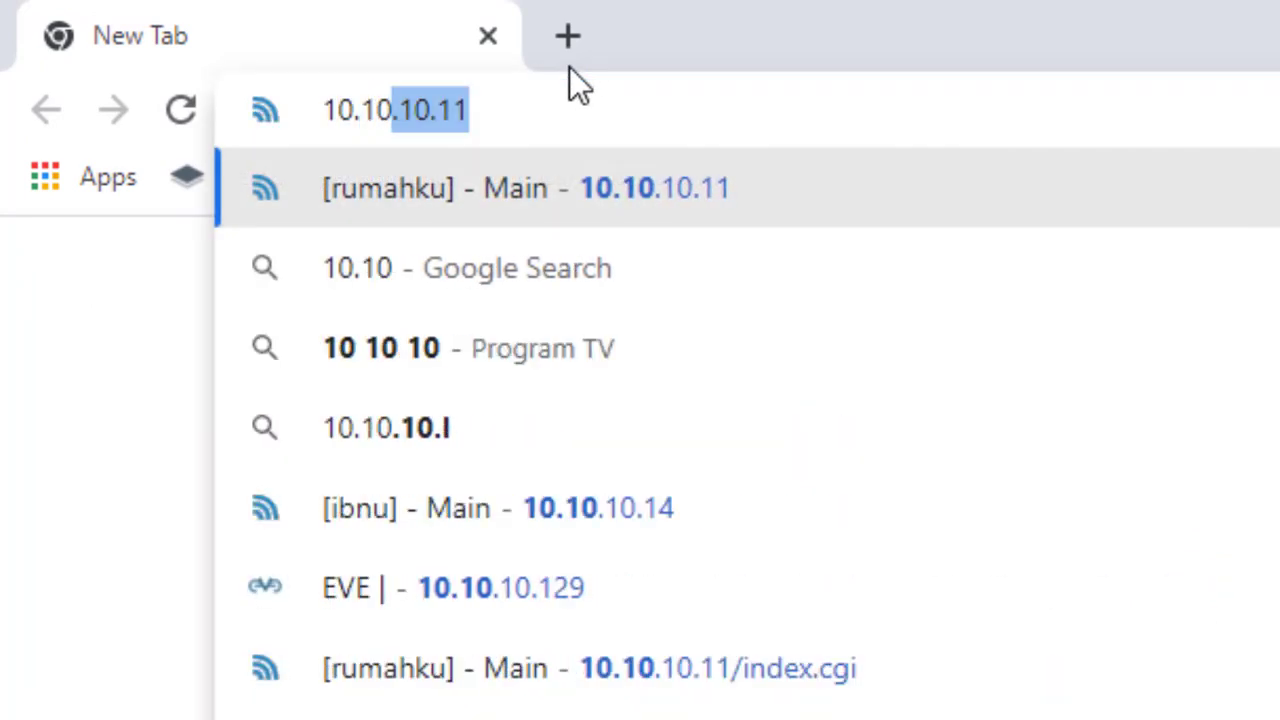
type(".10.200/")
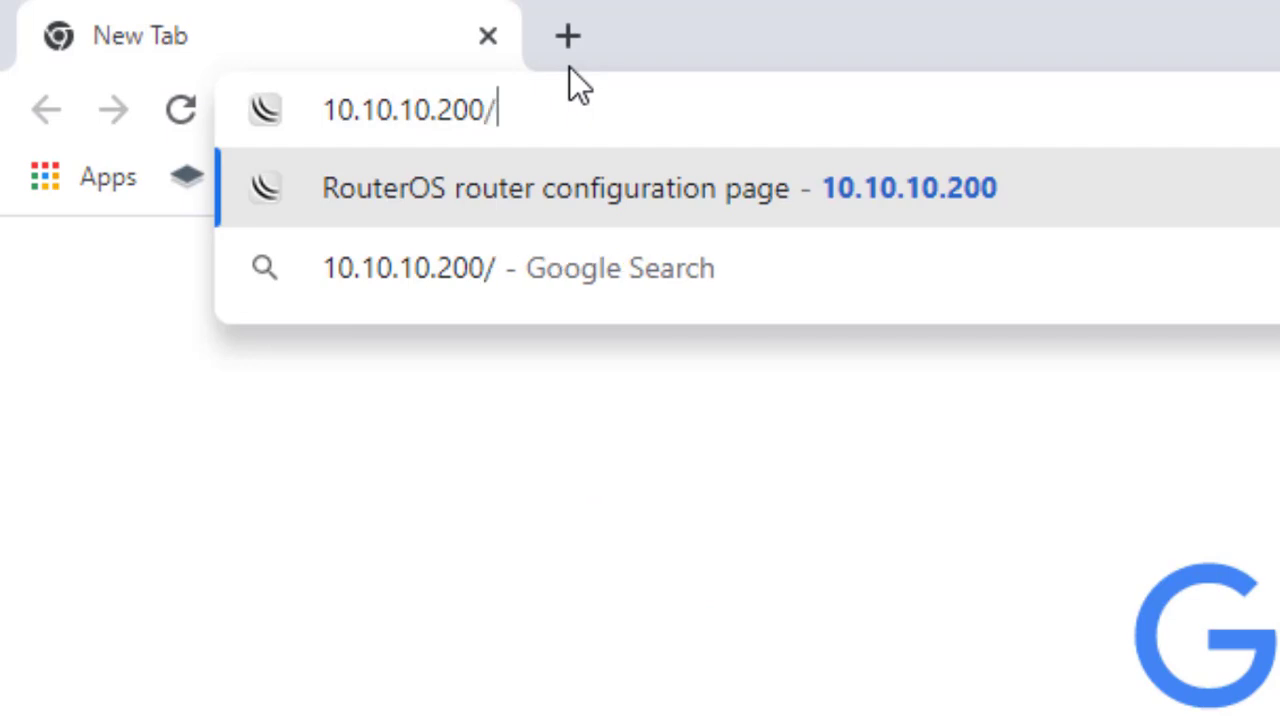
type("graphs")
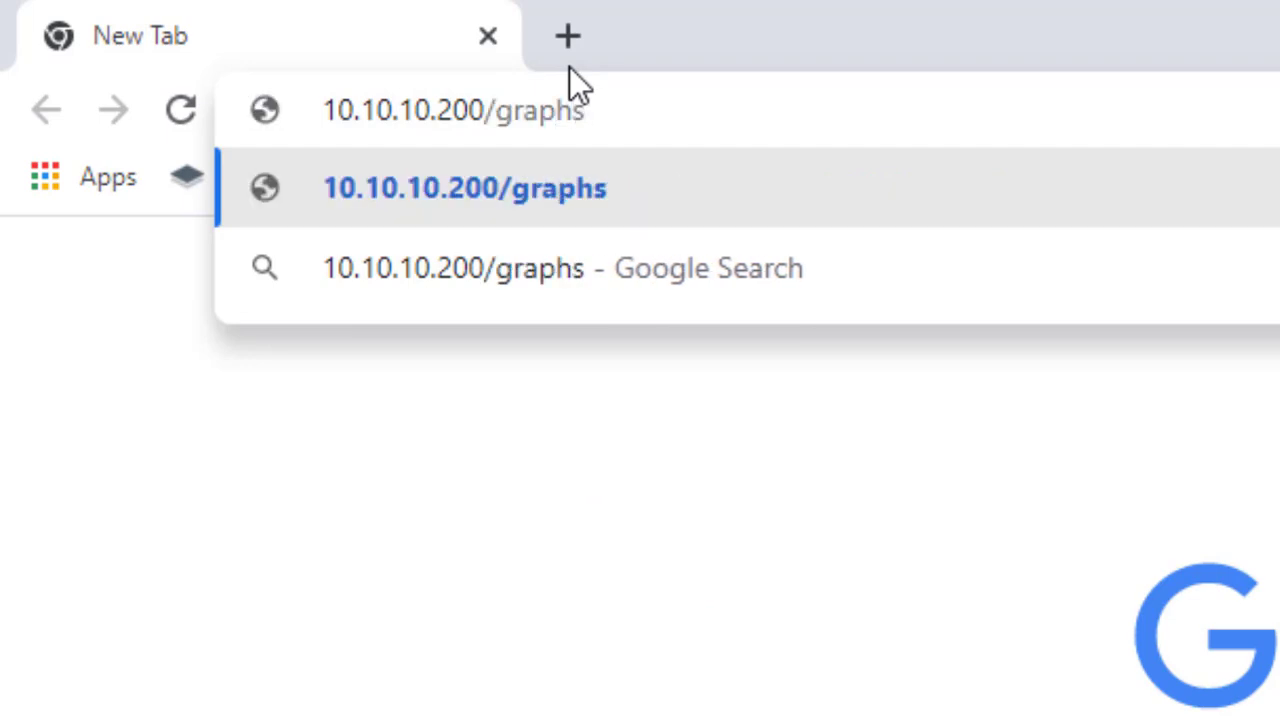
key("Return")
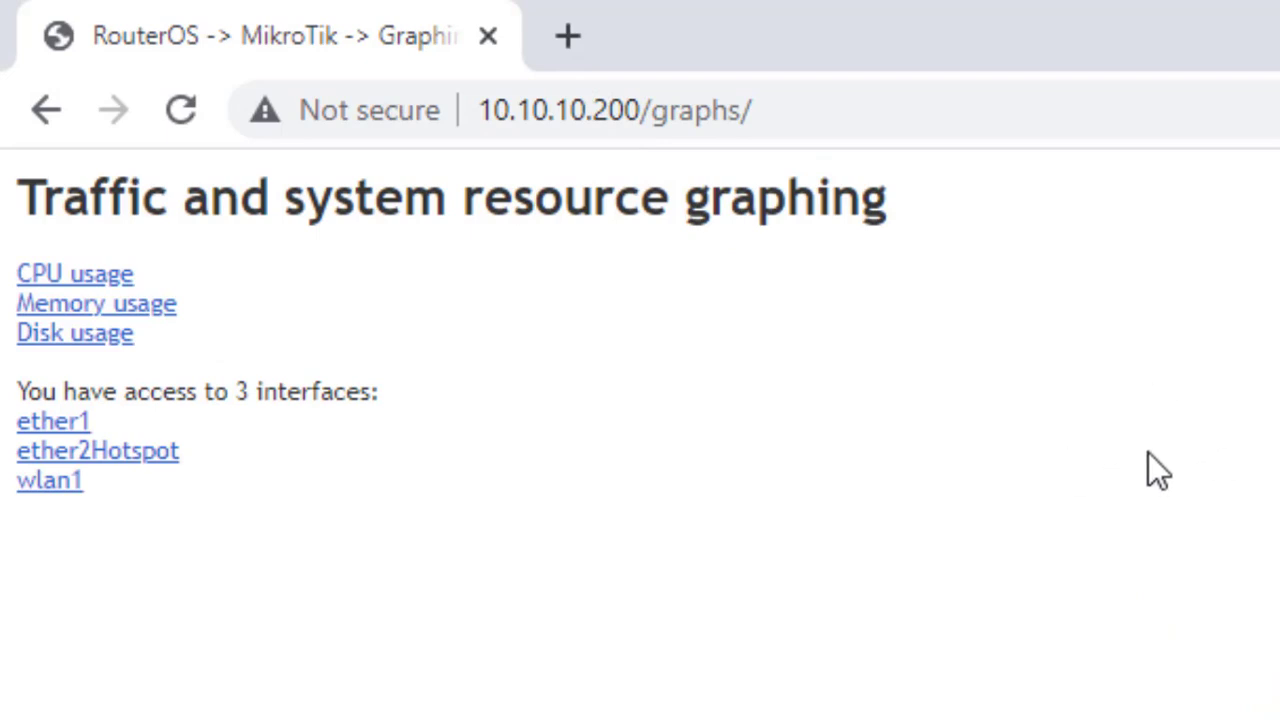
left_click(809, 111)
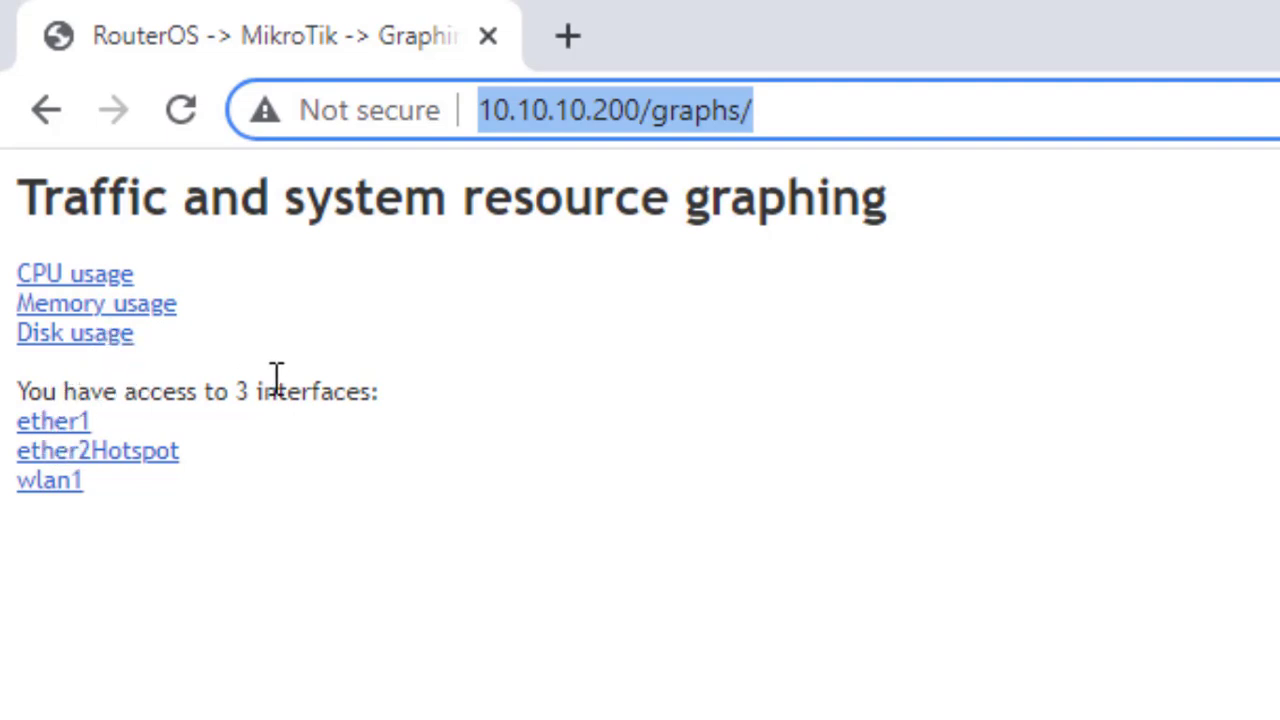
Step: Check the list of accessible interfaces, and view the ether1 traffic graphs before returning to the graphing main page
left_click_drag(377, 391, 345, 392)
left_click_drag(224, 410, 8, 405)
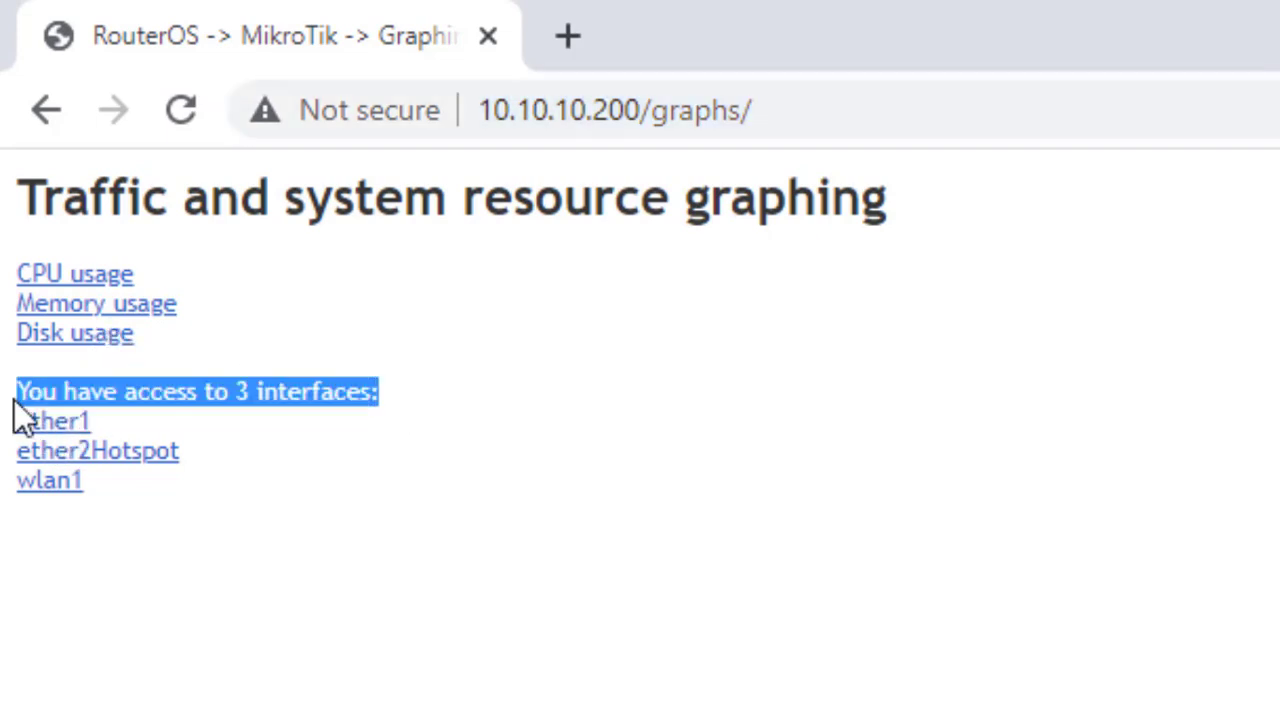
left_click(205, 545)
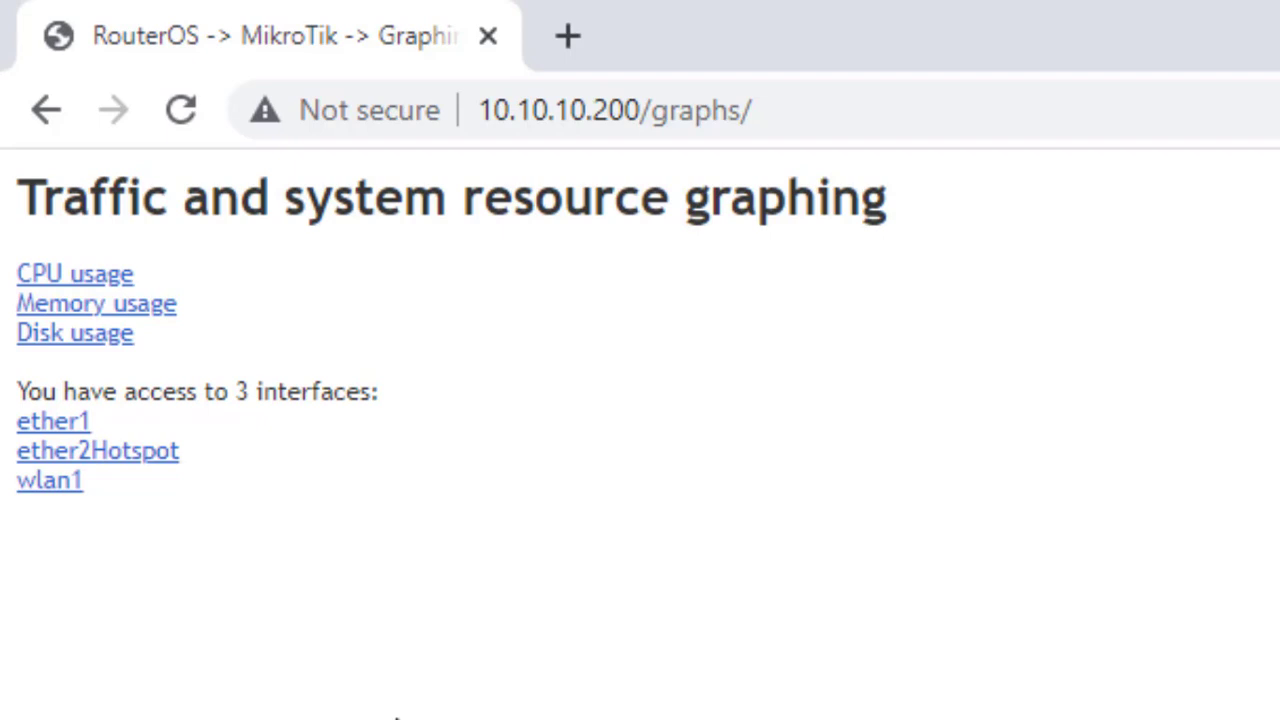
left_click(78, 426)
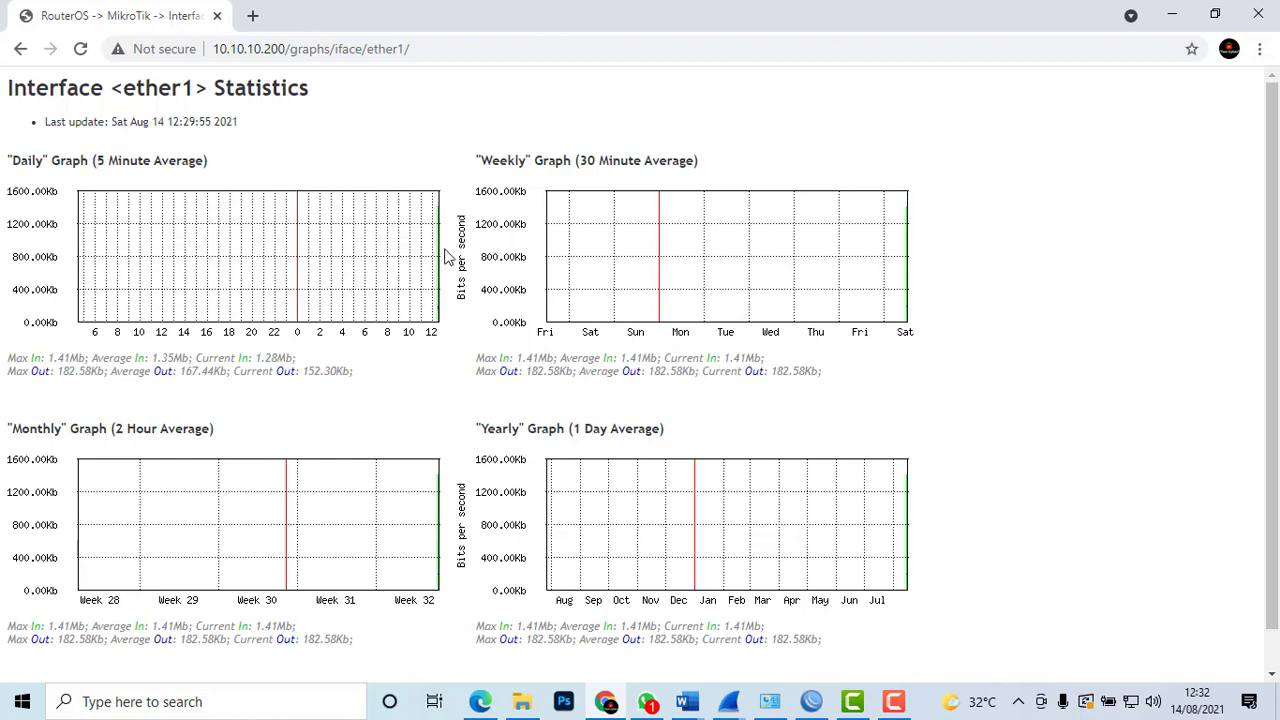
left_click(20, 48)
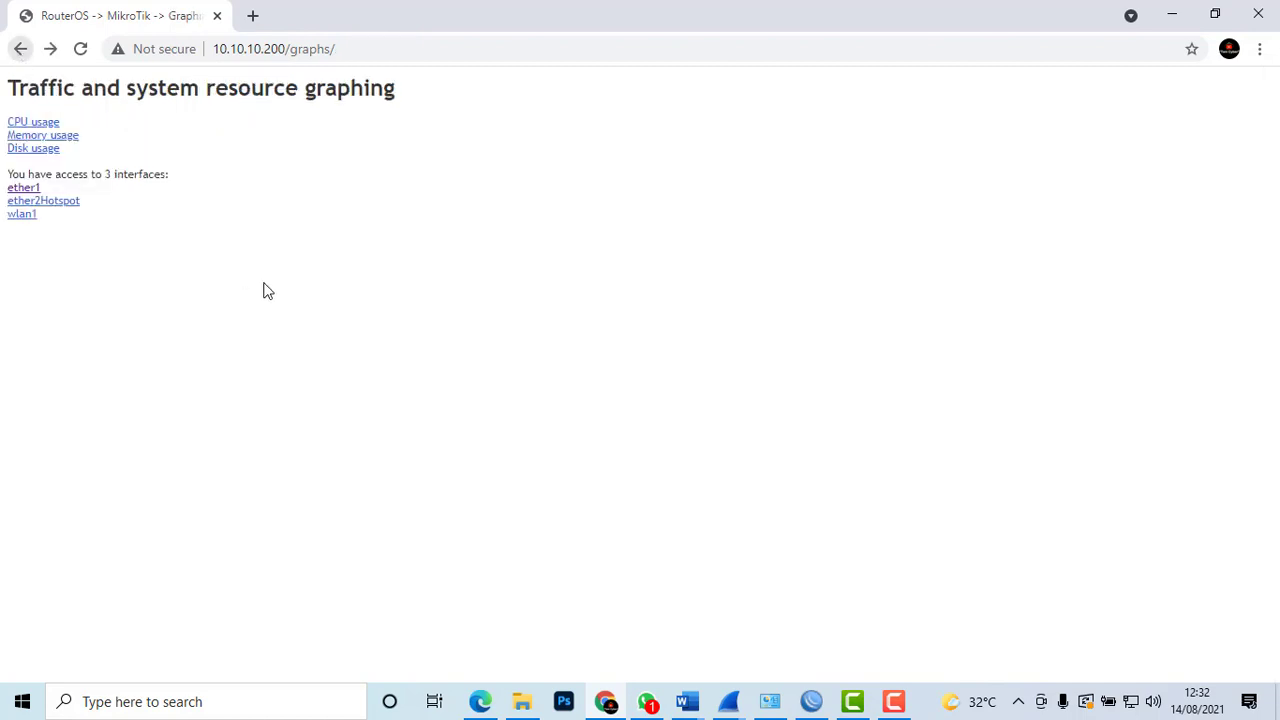
Step: View the ether2Hotspot and wlan1 traffic graphs, returning to the graphing main page after each
left_click(56, 206)
scroll(540, 440, "down", 1)
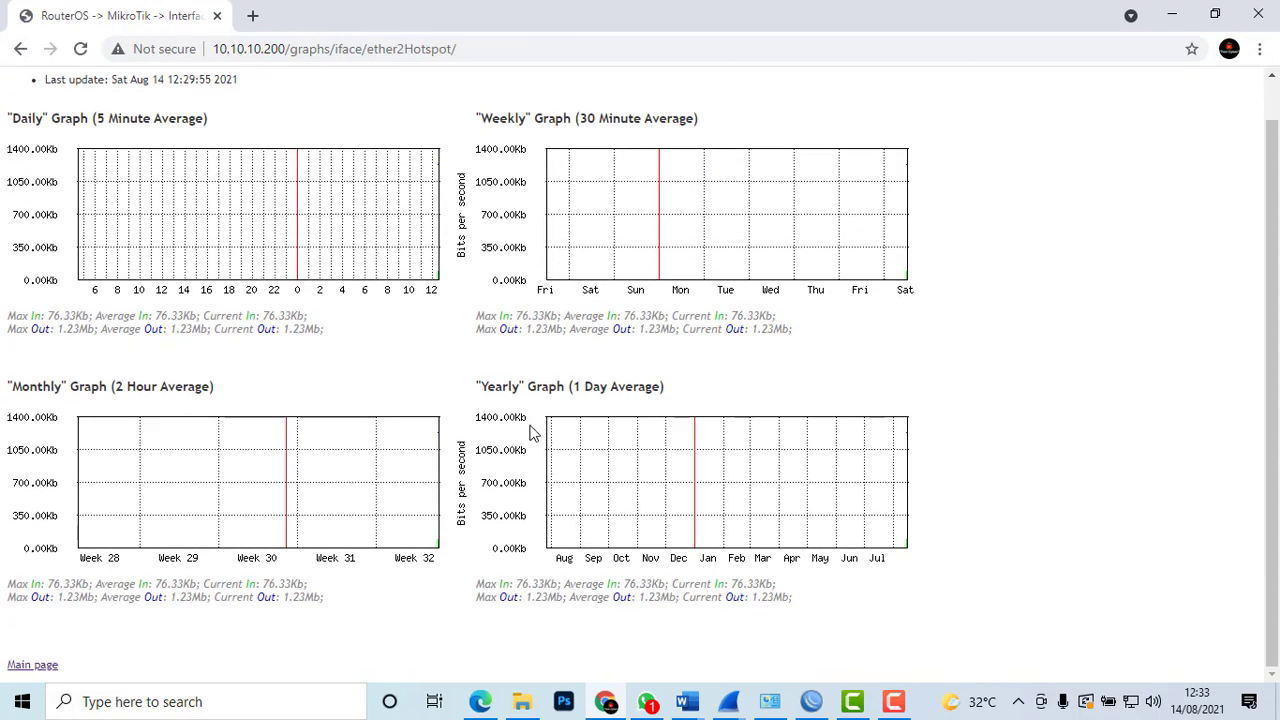
scroll(380, 390, "up", 1)
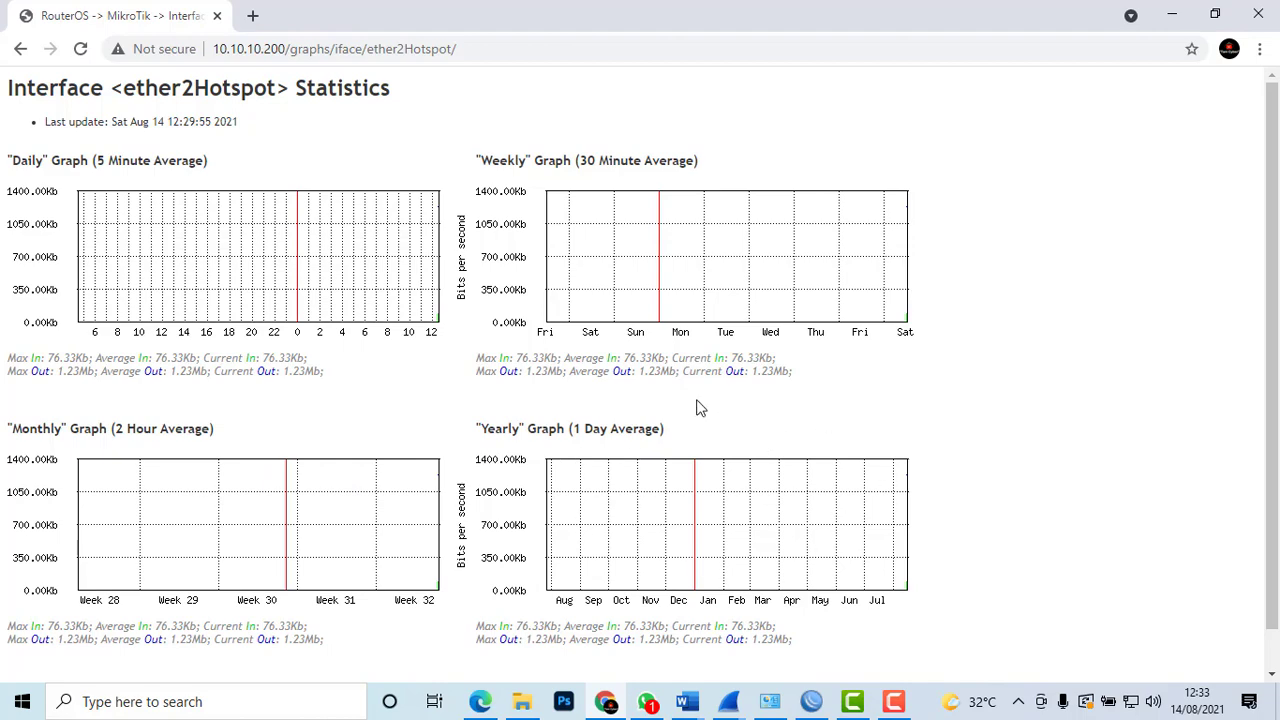
left_click(22, 49)
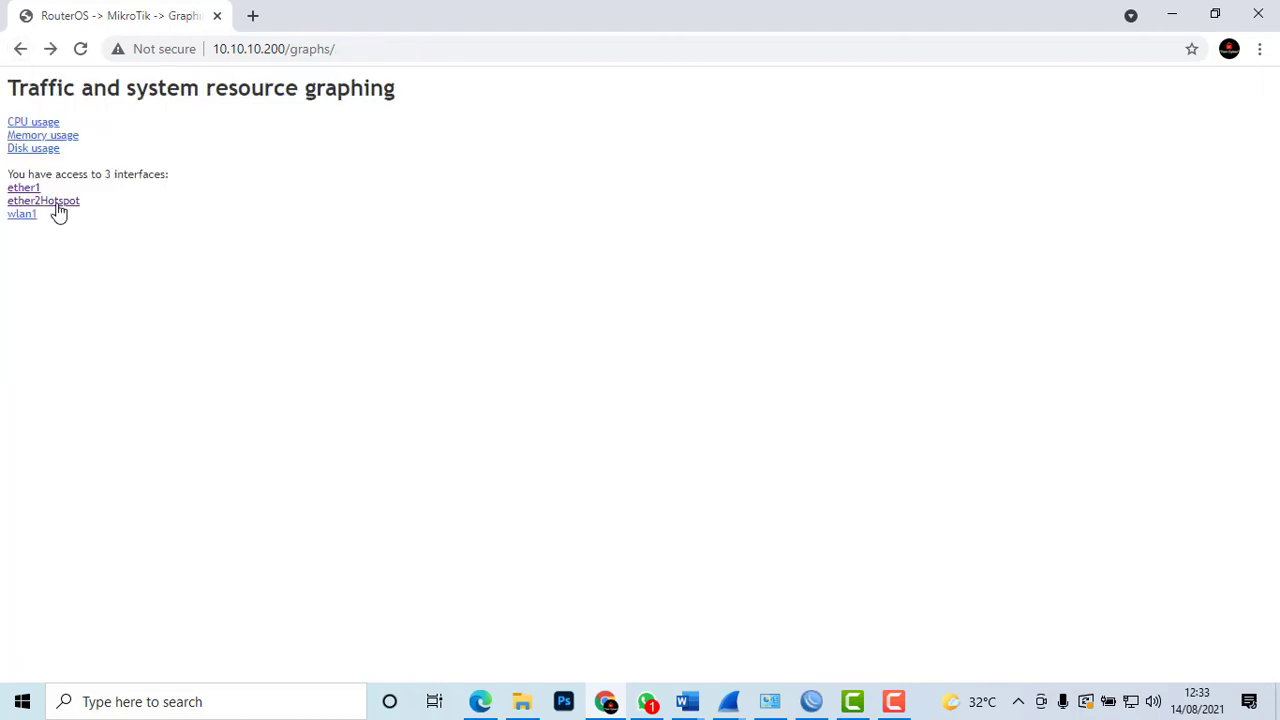
left_click(22, 214)
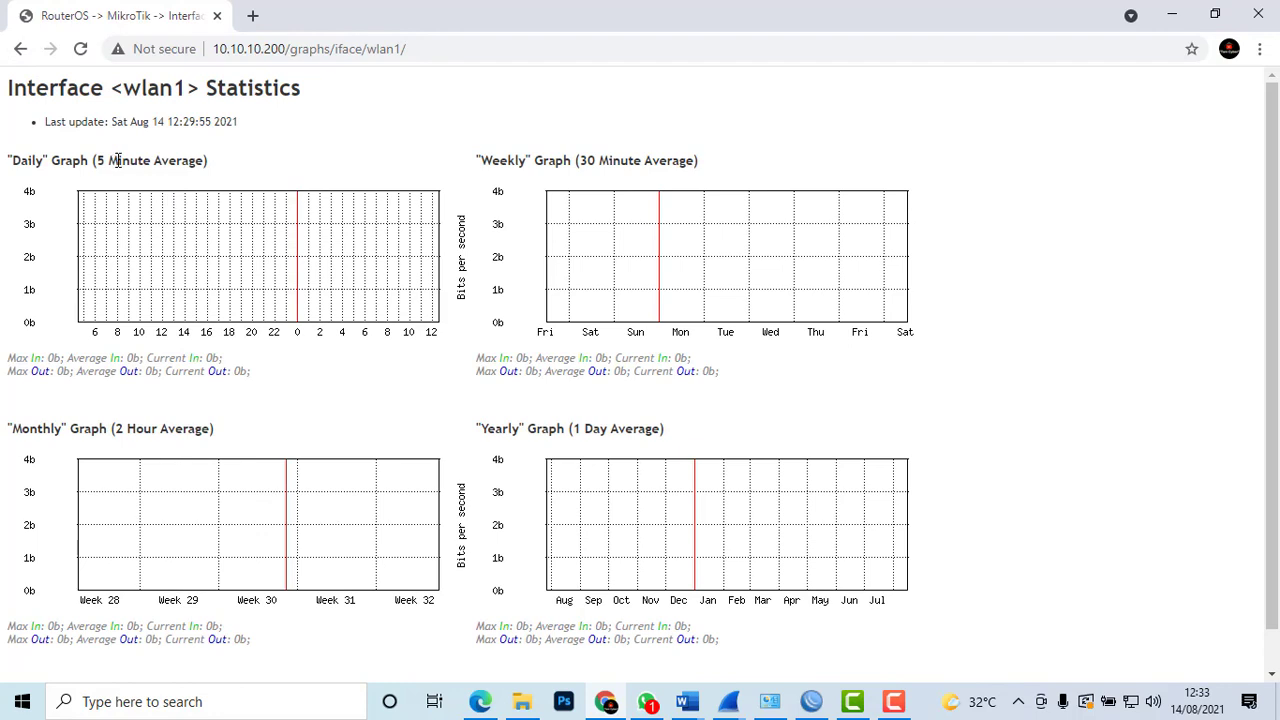
left_click(20, 49)
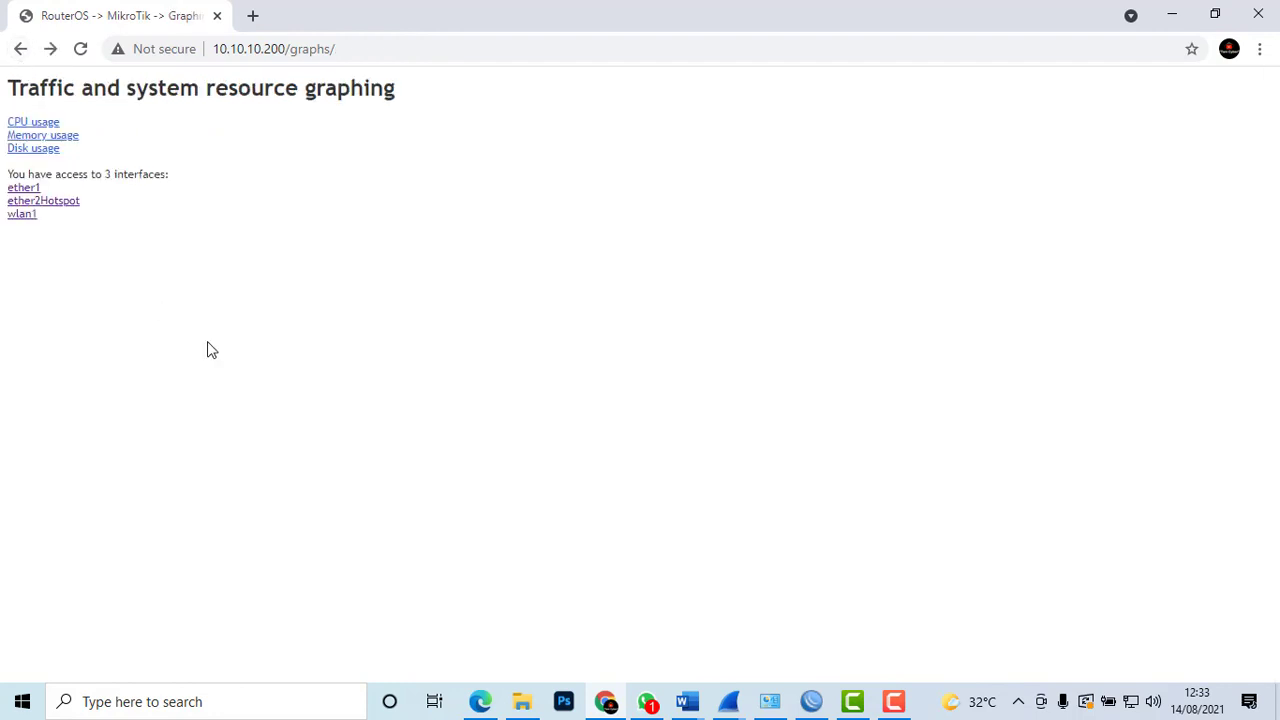
Step: View the router's CPU usage graphs, and open the memory usage graphs
left_click(37, 124)
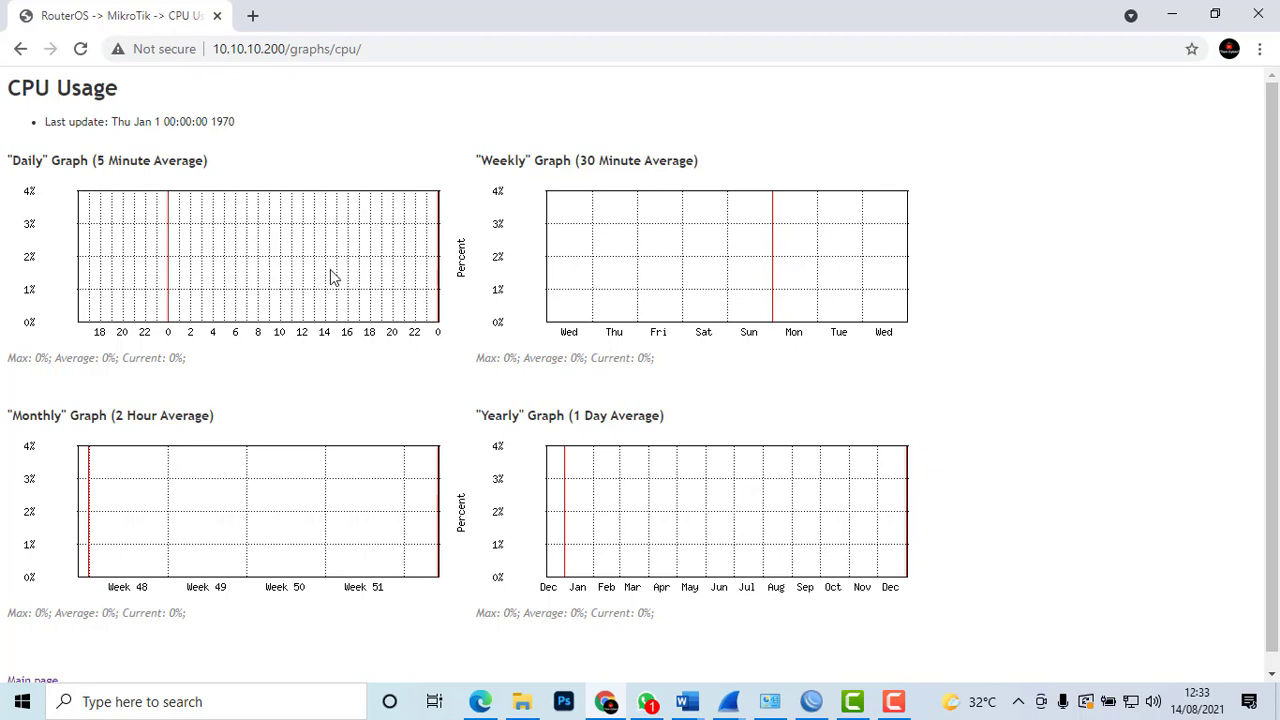
left_click(24, 48)
left_click(40, 135)
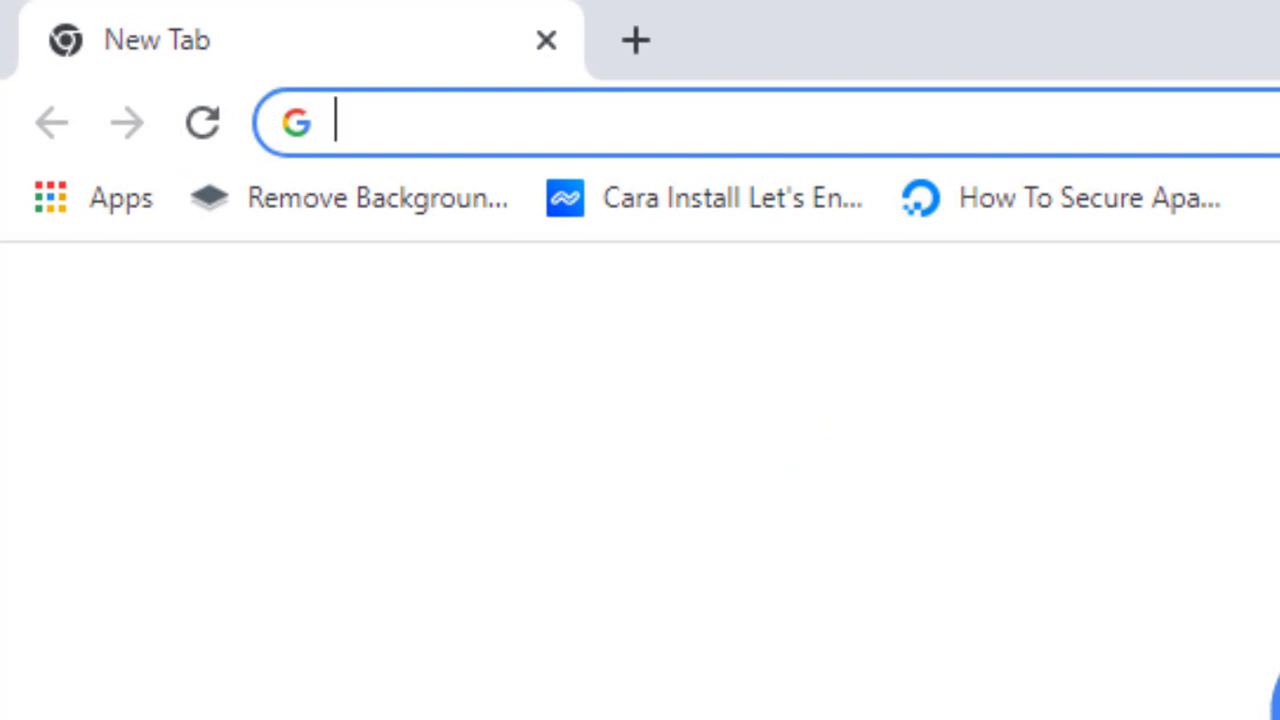
Step: Open the router's graphing page at 10.10.10.200/graphs in the new browser tab
type("10.10.10.")
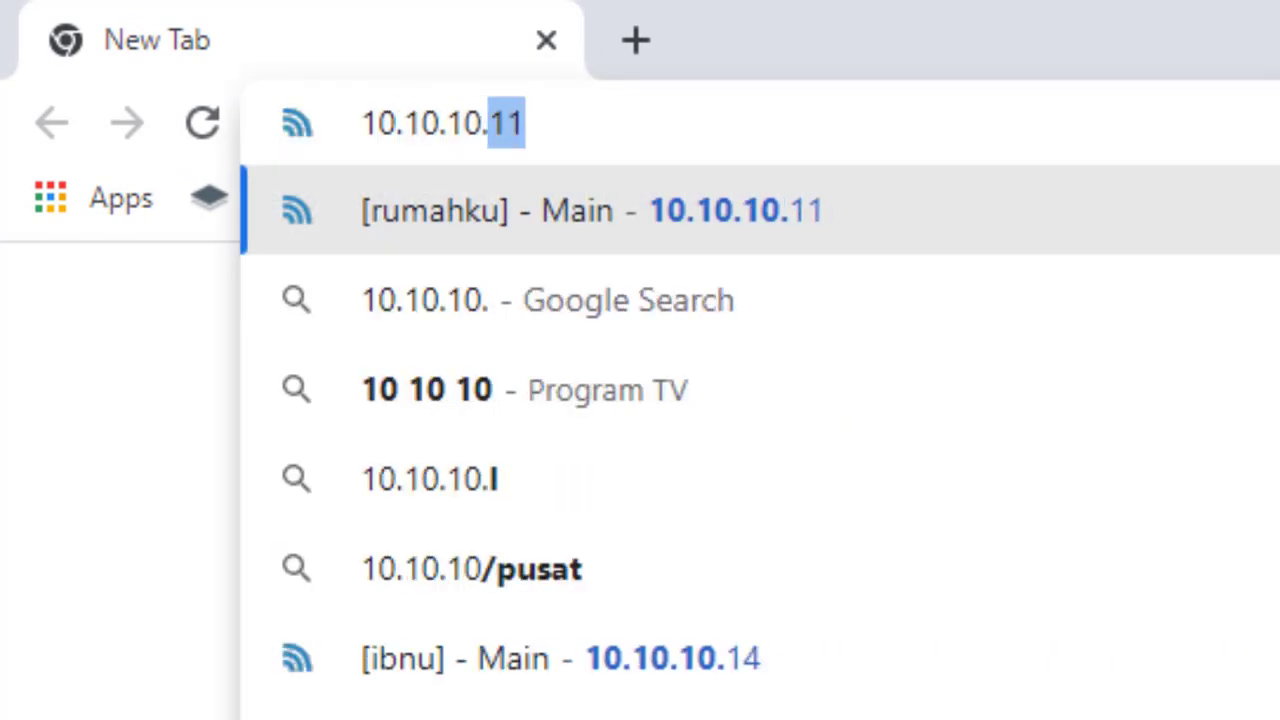
type("200/")
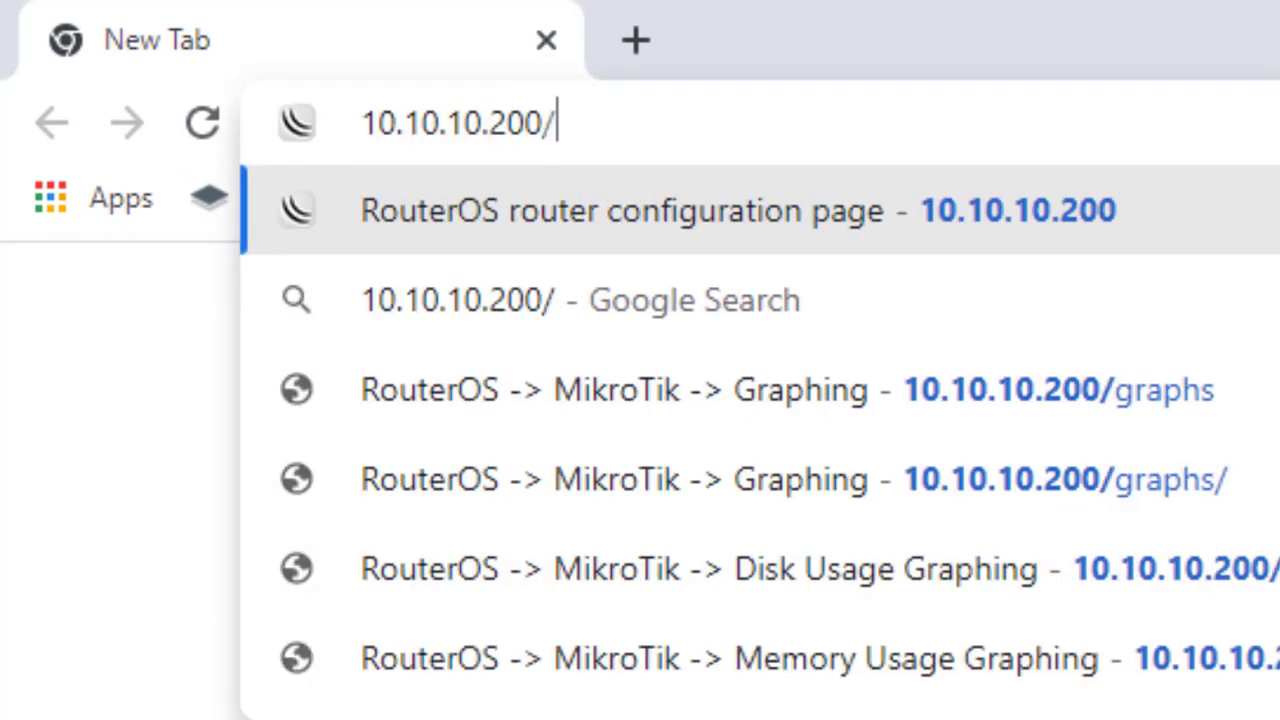
type("graph")
key("Return")
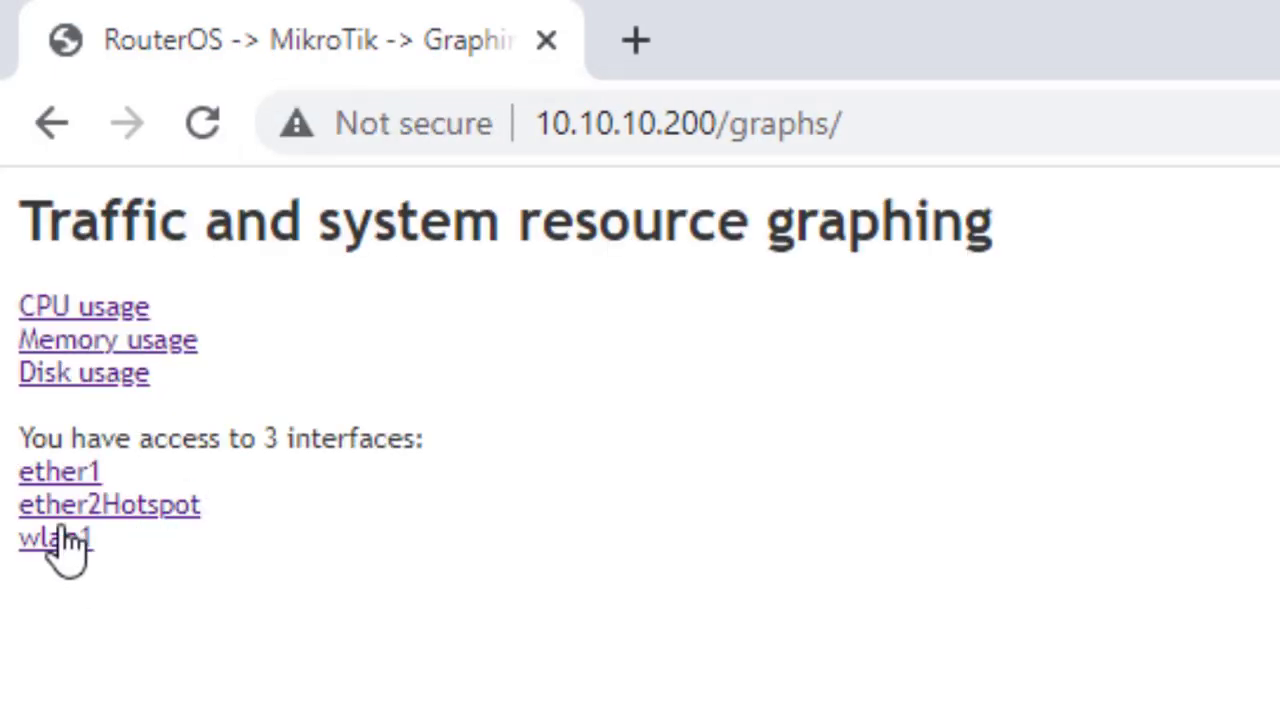
Step: Review the recorded traffic graphs of ether1, ether2Hotspot and wlan1, and return to the graphing main page
left_click(48, 396)
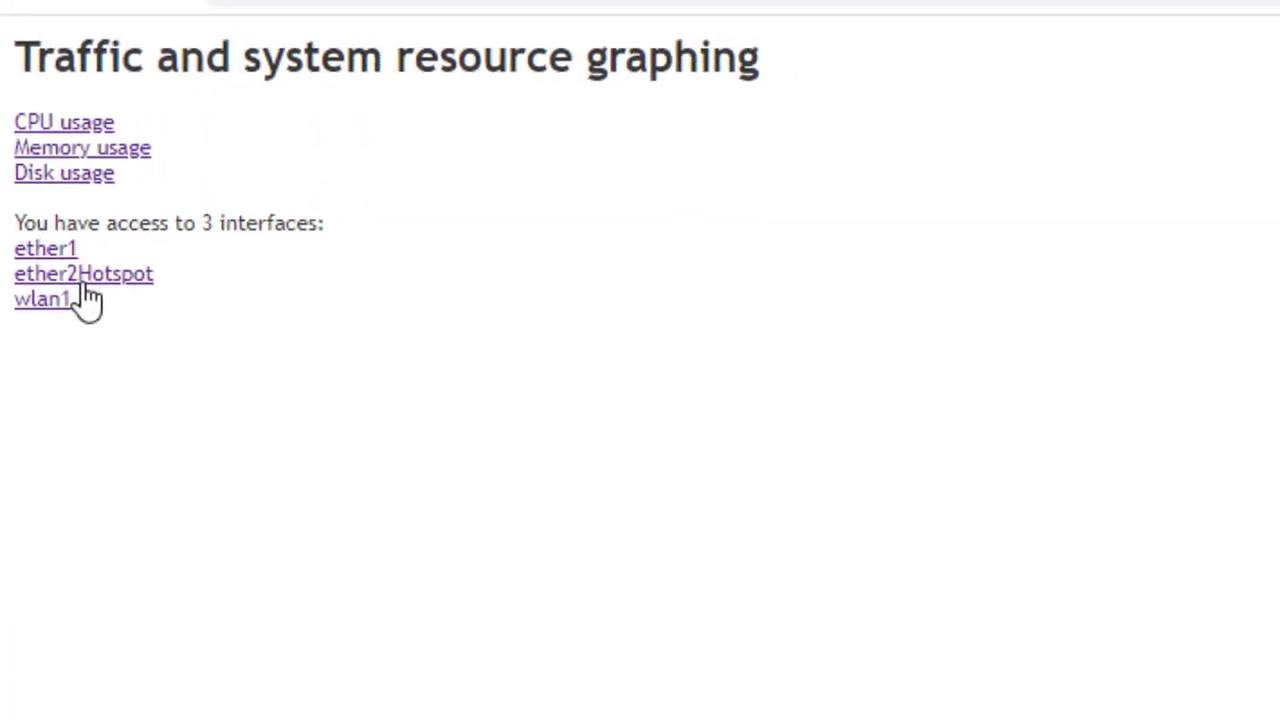
left_click(82, 279)
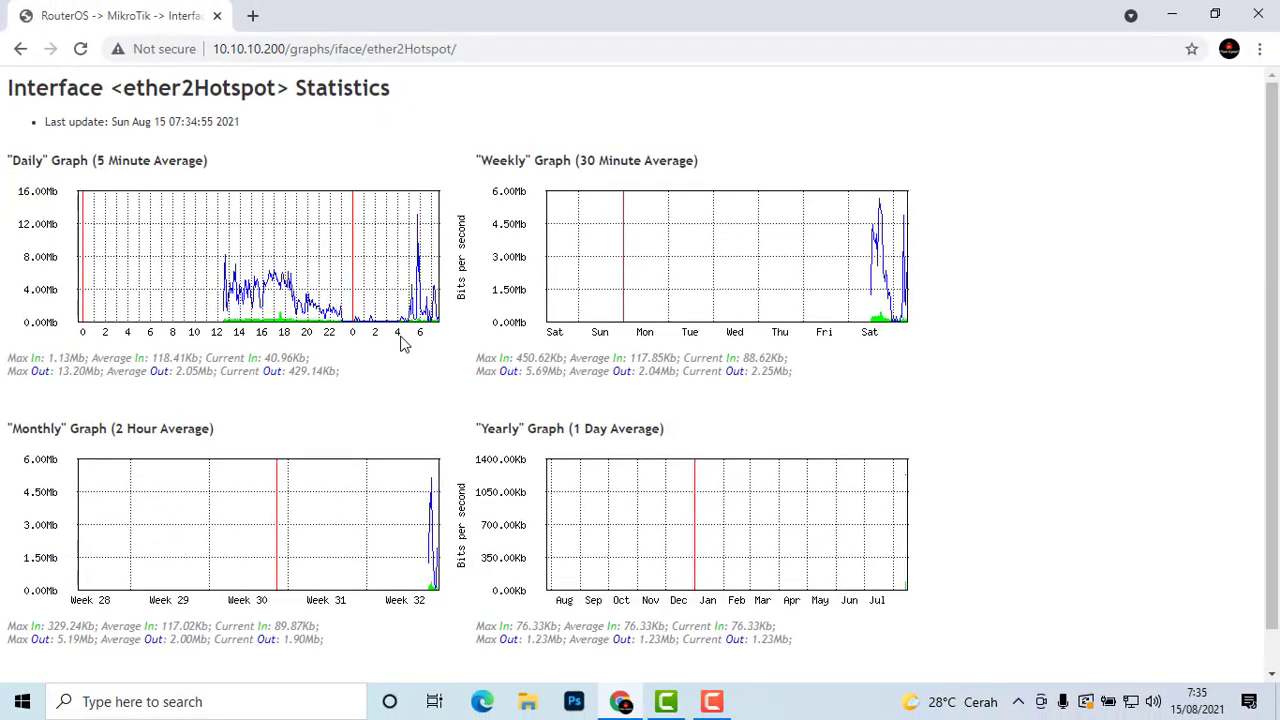
left_click(20, 48)
left_click(28, 215)
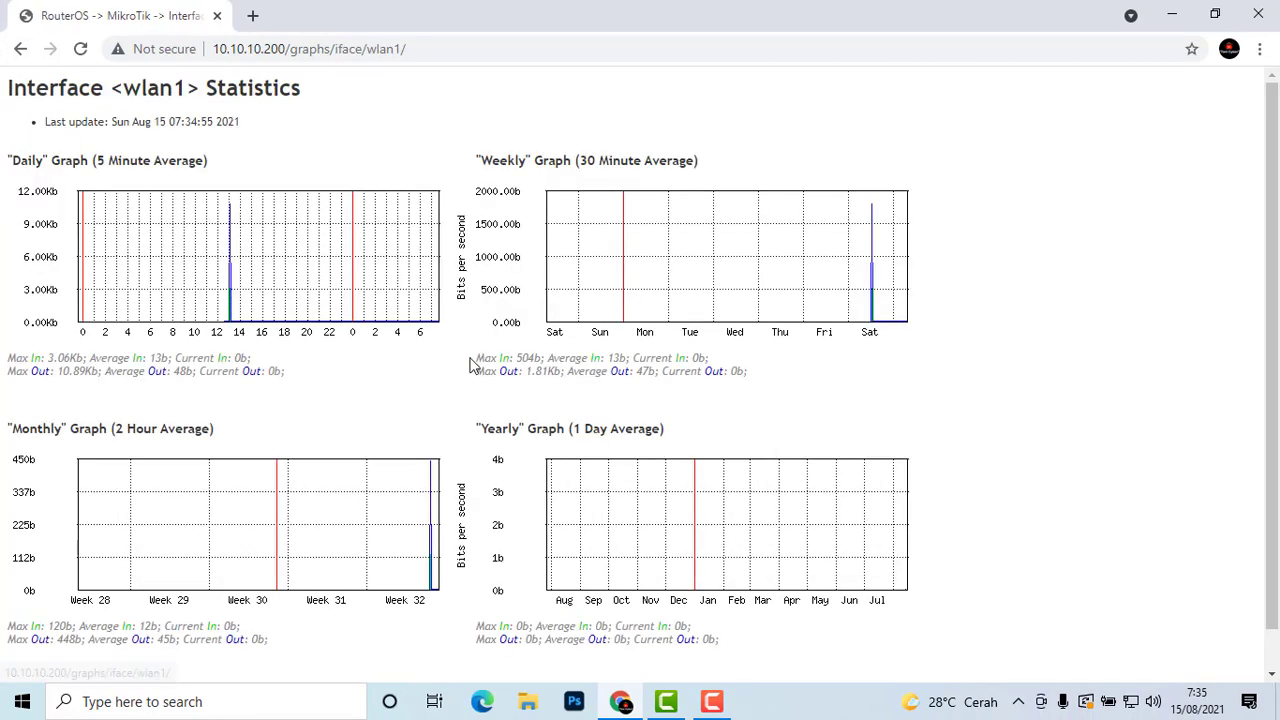
left_click(20, 48)
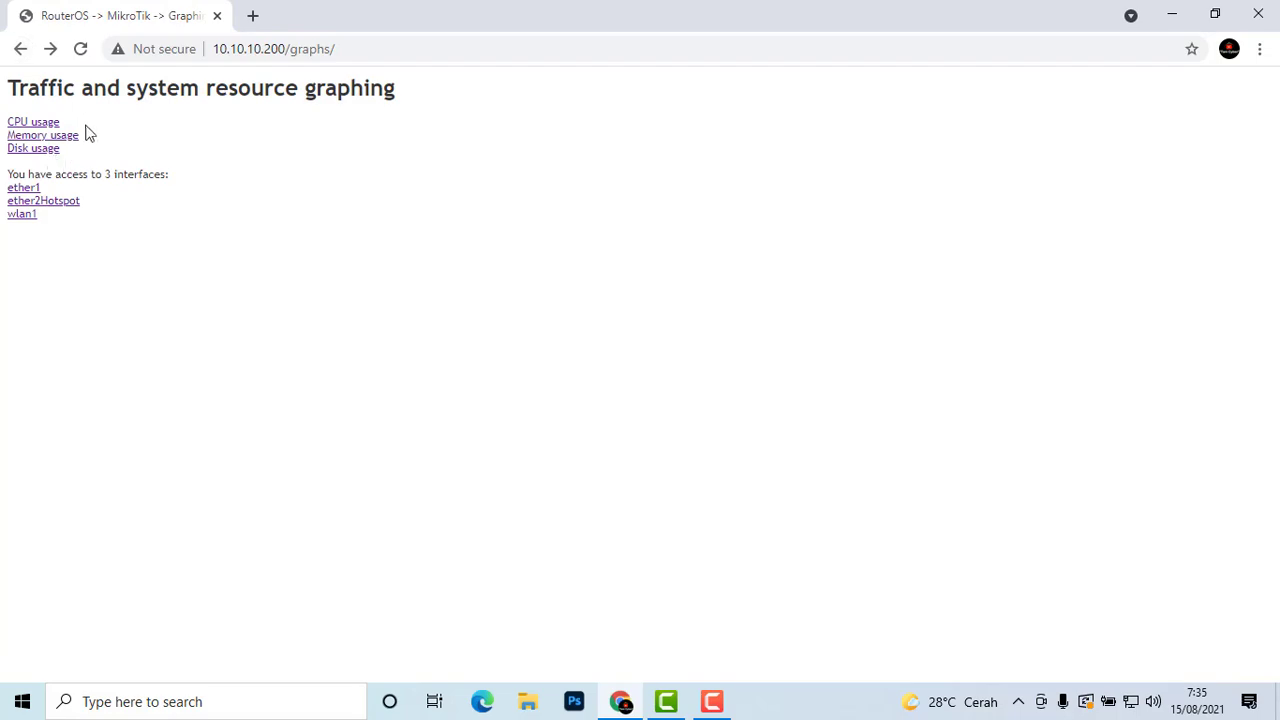
Step: Review the recorded CPU usage graphs and the memory usage graphs
left_click(45, 122)
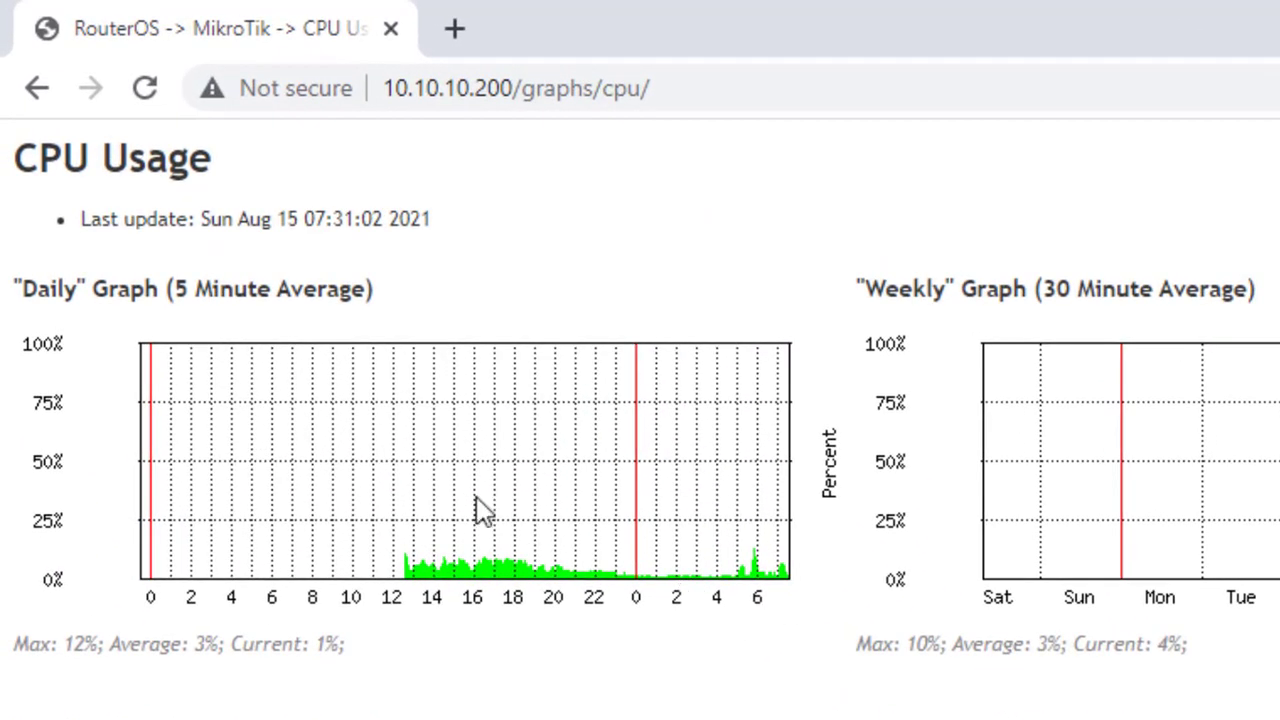
left_click(36, 88)
left_click(93, 246)
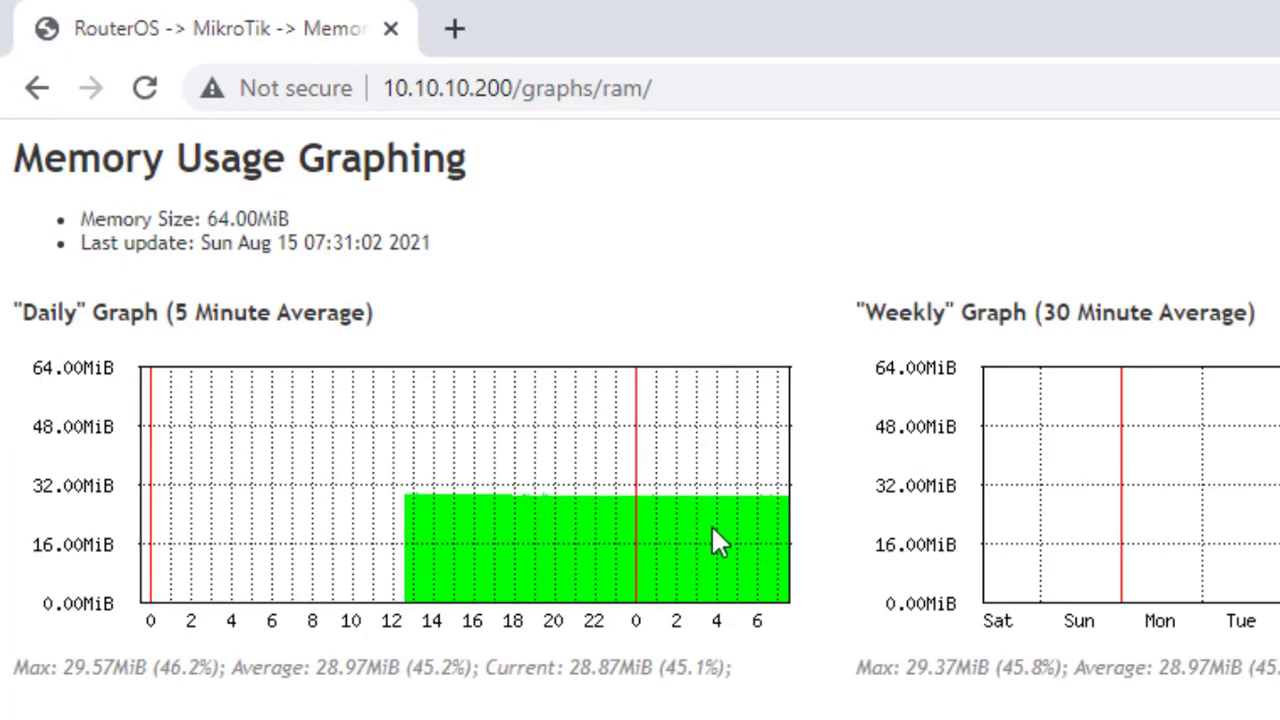